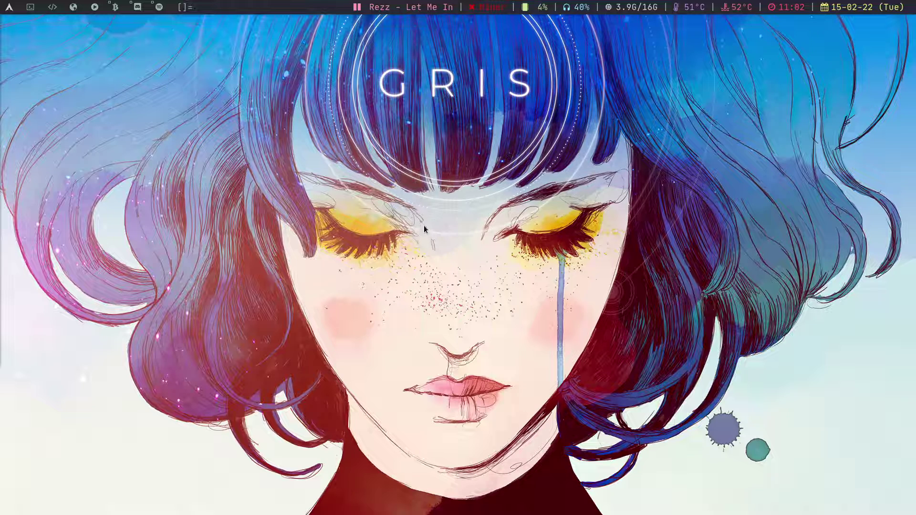
Step: Open a terminal window and enlarge its text by two size steps
key("super+Return")
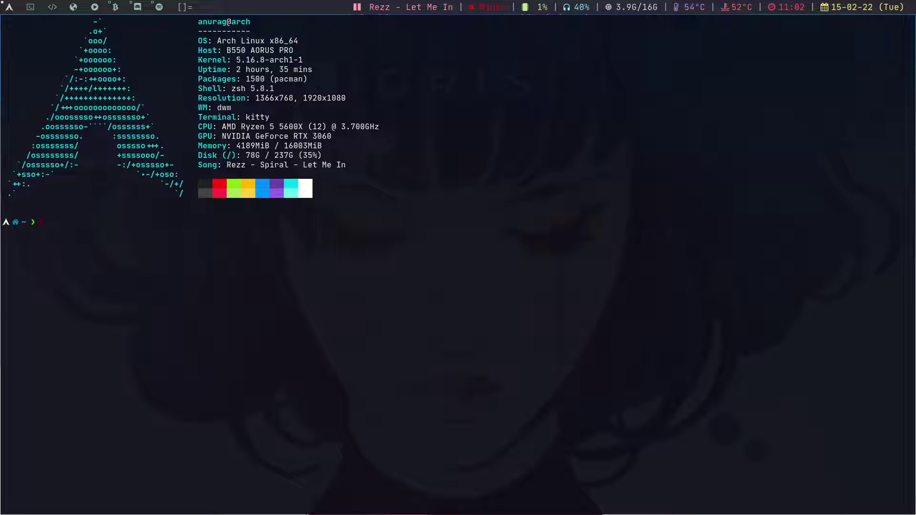
key("ctrl+shift+equal")
key("ctrl+shift+equal")
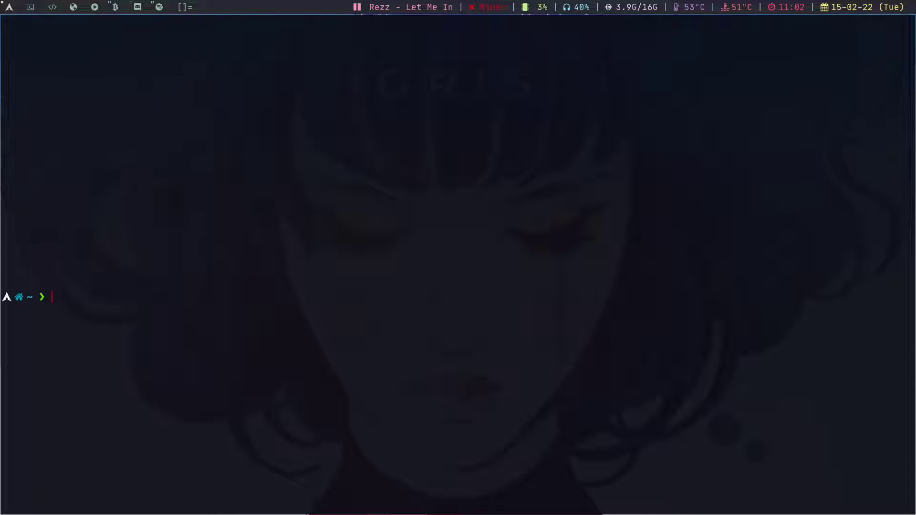
Step: Show the system information with neofetch on a cleared terminal screen
type("neofetch")
key("Return")
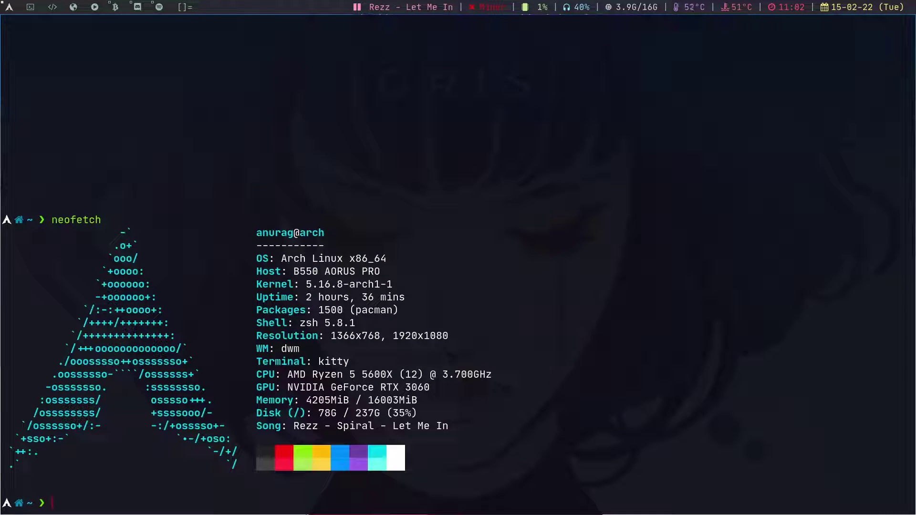
type("clear")
key("Return")
type("neofetch")
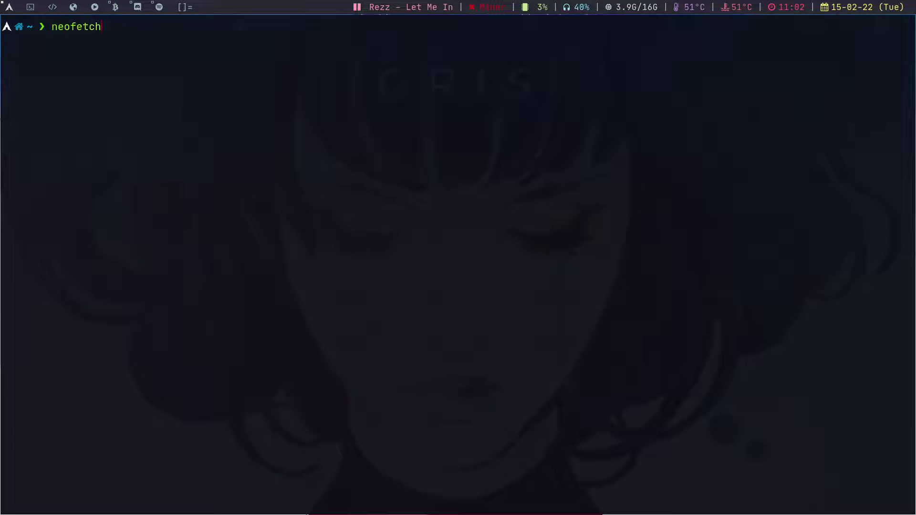
key("Return")
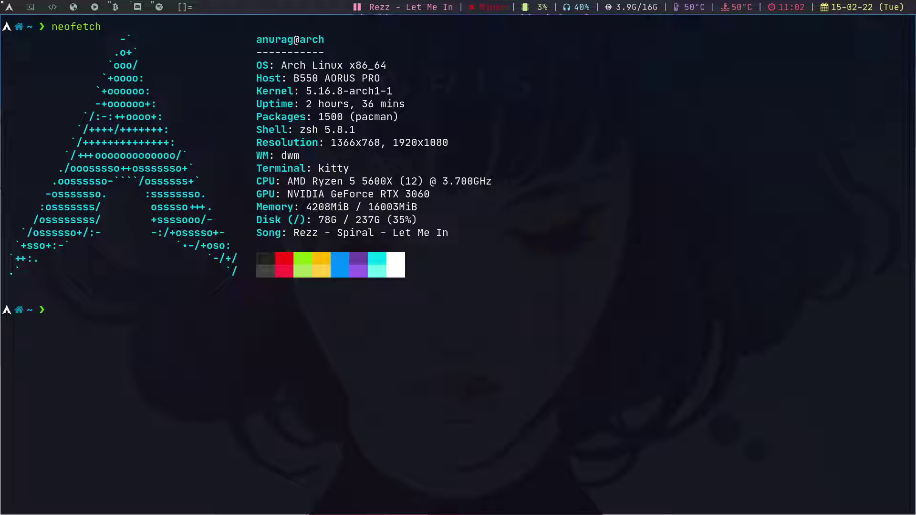
Step: Open .zshrc with the zrc alias and examine its ZSH_THEME and EDITOR settings
type("ze")
type("c")
key("Return")
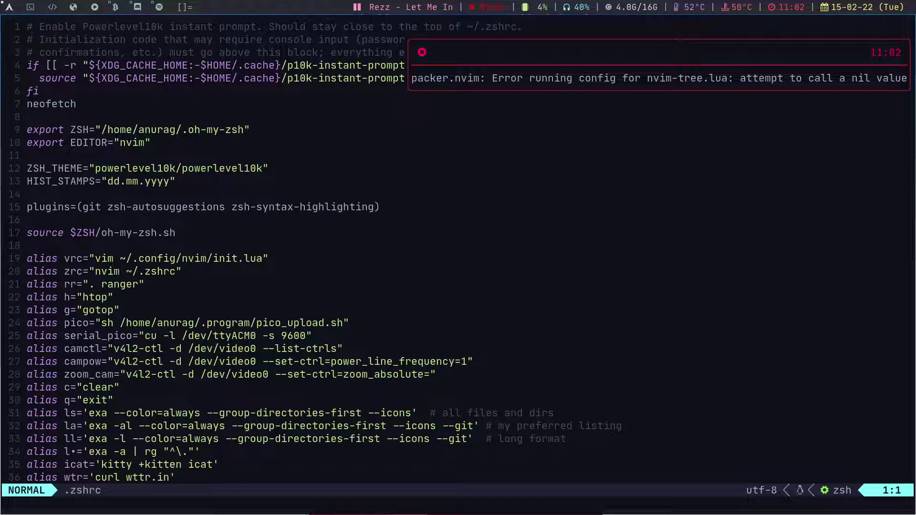
key("j")
key("j")
key("j")
key("j")
key("j")
key("j")
key("j")
key("j")
key("j")
key("j")
key("j")
key("j")
key("j")
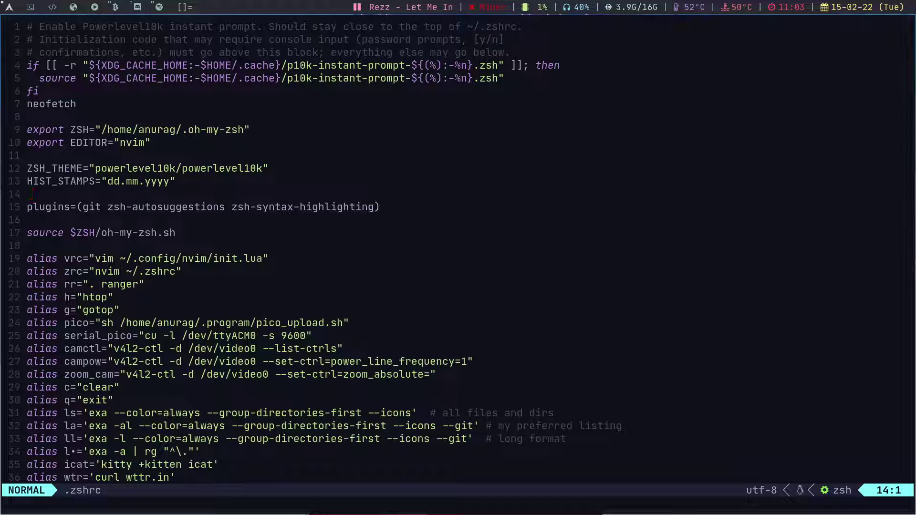
left_click_drag(104, 171, 217, 173)
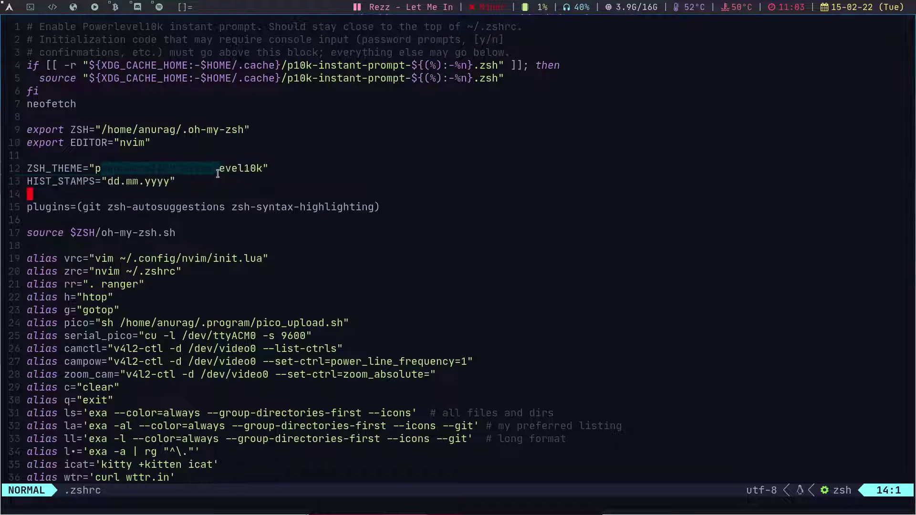
left_click(210, 181)
left_click_drag(159, 144, 67, 142)
left_click(67, 142)
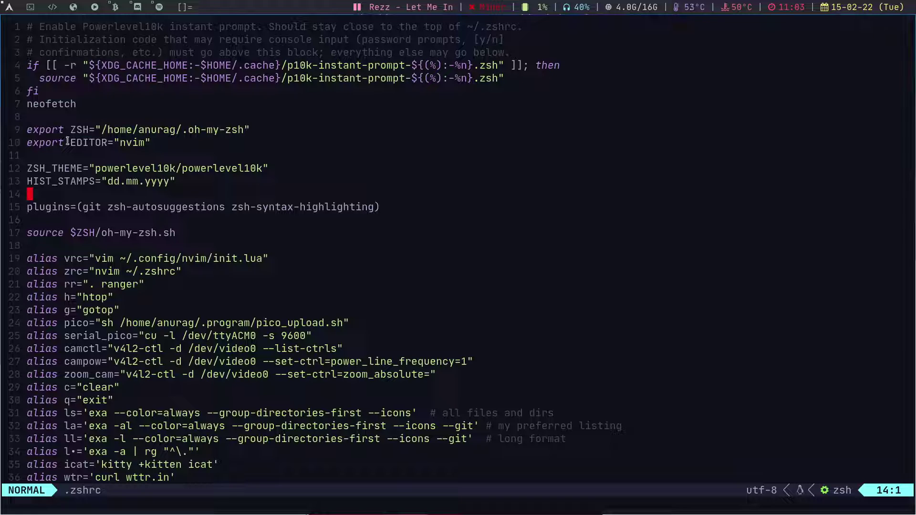
Step: Highlight the plugins line in .zshrc to examine the list of enabled zsh plugins
double_click(90, 207)
left_click(100, 209)
double_click(90, 208)
left_click_drag(111, 209, 359, 206)
left_click(214, 210)
left_click(359, 206)
Step: Go through the alias definitions in .zshrc and highlight the whole alias block
key("j")
key("j")
key("j")
key("j")
key("j")
key("G")
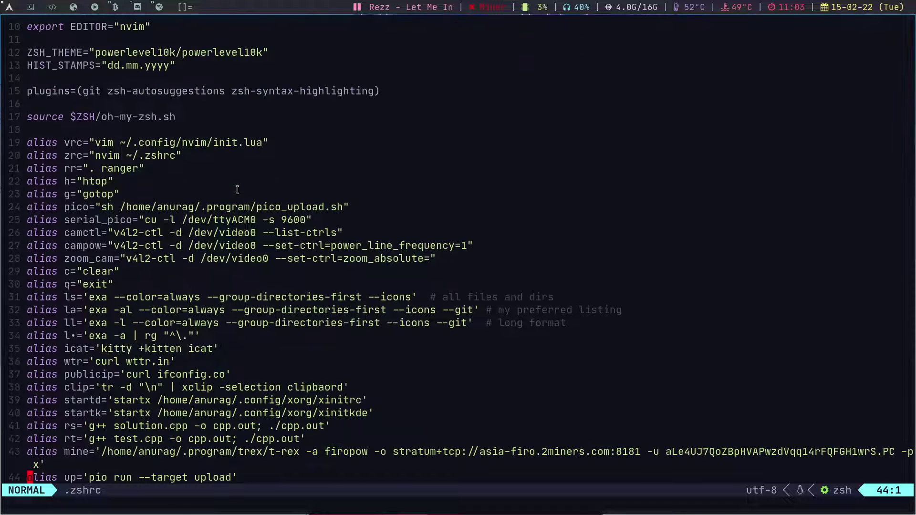
key("j")
key("j")
key("j")
key("j")
key("j")
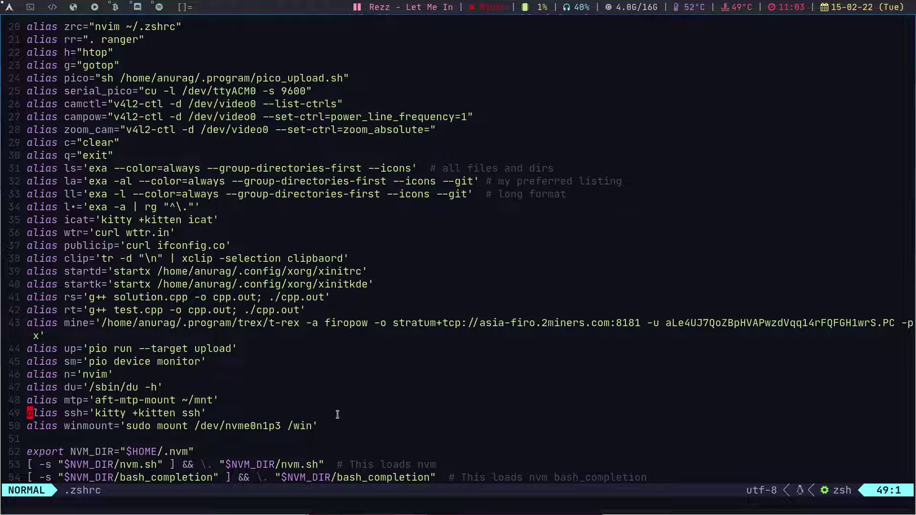
left_click_drag(336, 420, 19, 31)
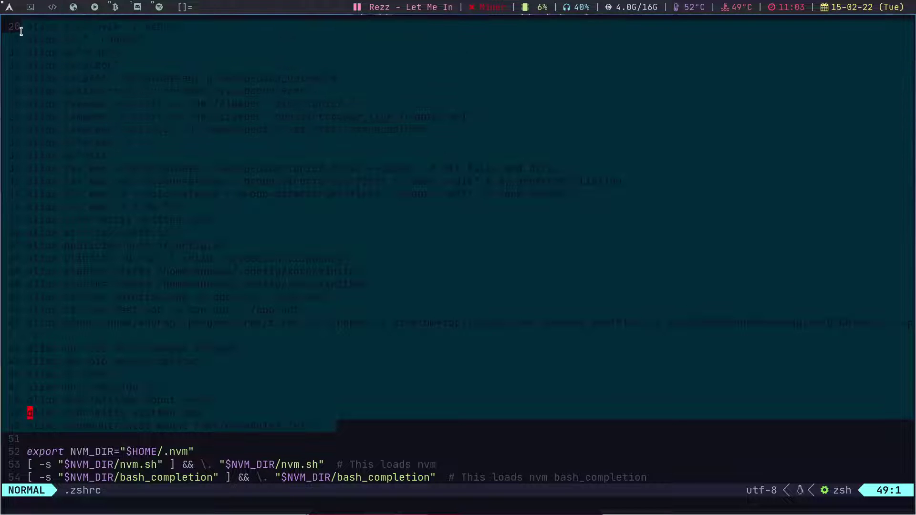
left_click(55, 102)
Step: Examine the exports below the aliases in .zshrc and highlight the directories in the PATH line
key("j")
key("j")
key("j")
key("j")
key("j")
key("j")
key("j")
key("j")
key("j")
key("j")
key("j")
key("j")
key("j")
key("j")
key("j")
key("j")
key("j")
key("j")
key("j")
key("j")
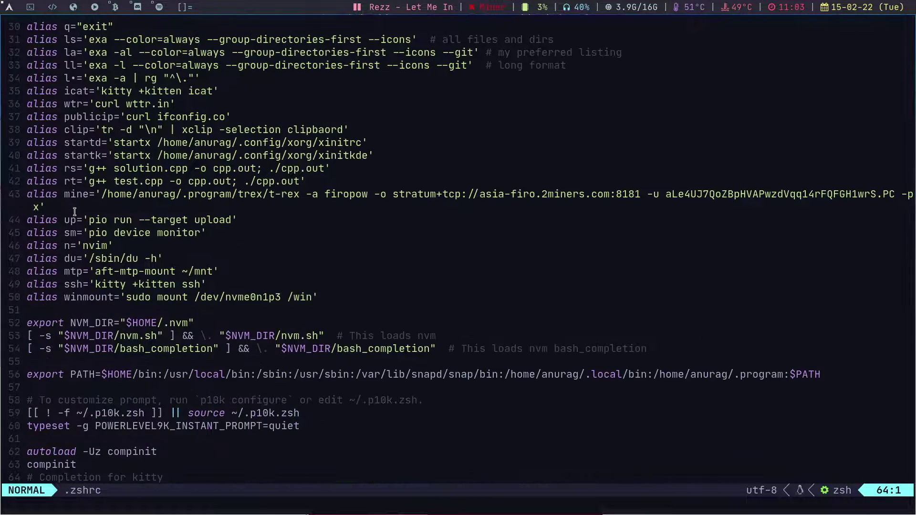
key("j")
key("j")
key("j")
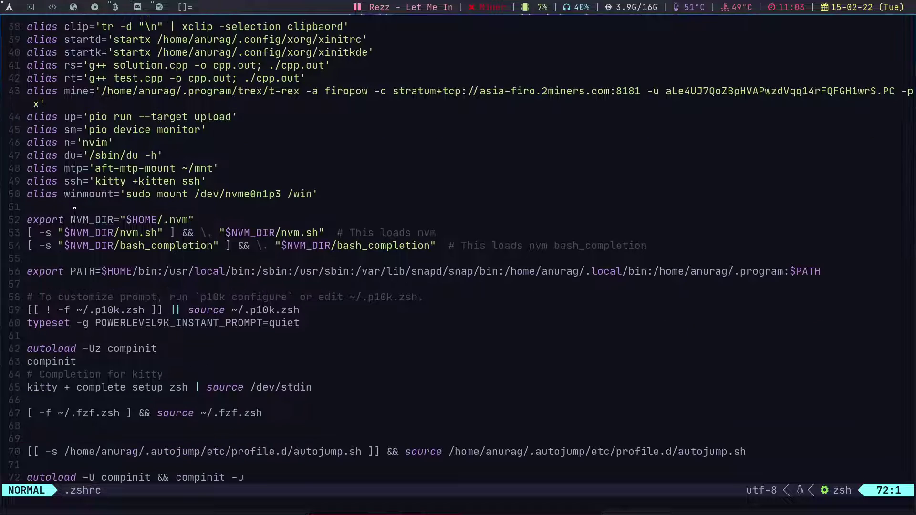
left_click_drag(238, 271, 341, 272)
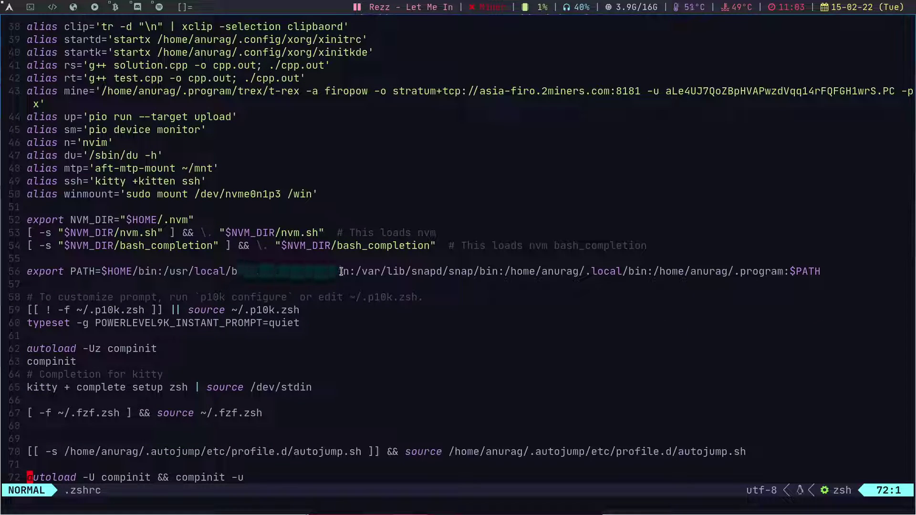
left_click(341, 271)
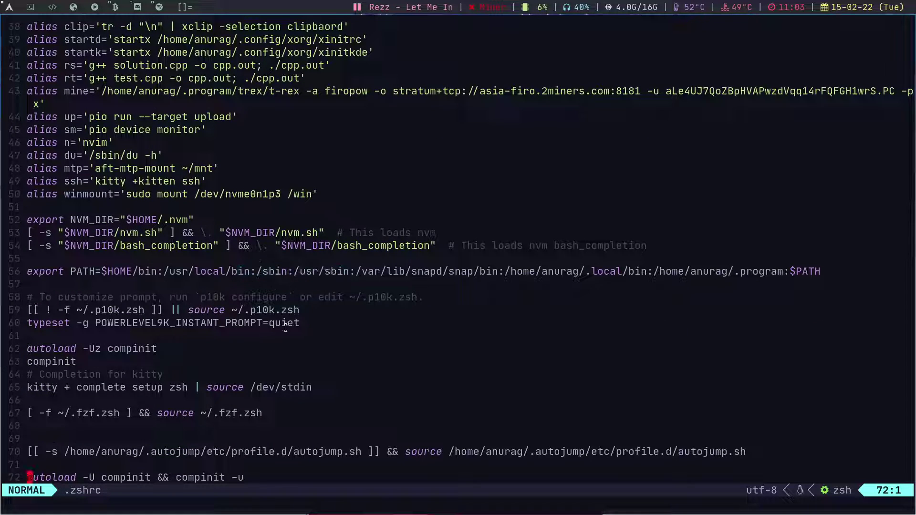
Step: Review the Powerlevel10k, kitty completion, fzf and autojump lines in .zshrc, and quit the editor
left_click_drag(299, 335, 309, 299)
left_click(310, 301)
left_click_drag(312, 389, 323, 379)
left_click(322, 380)
left_click_drag(263, 417, 270, 403)
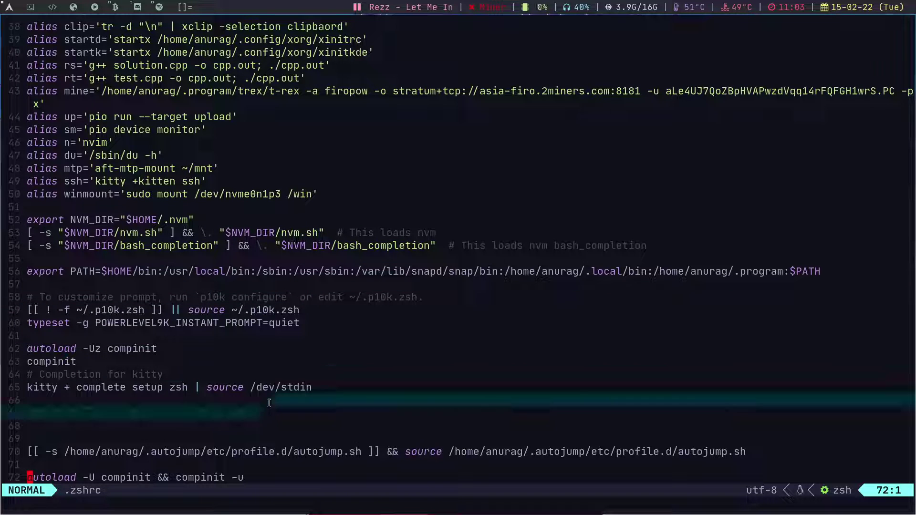
left_click(335, 438)
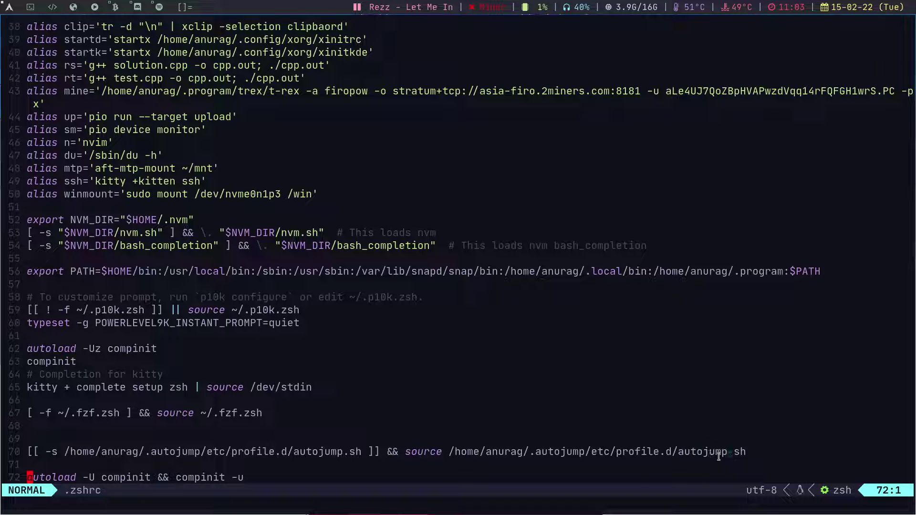
left_click_drag(733, 454, 360, 448)
left_click(360, 448)
type(":q")
key("Return")
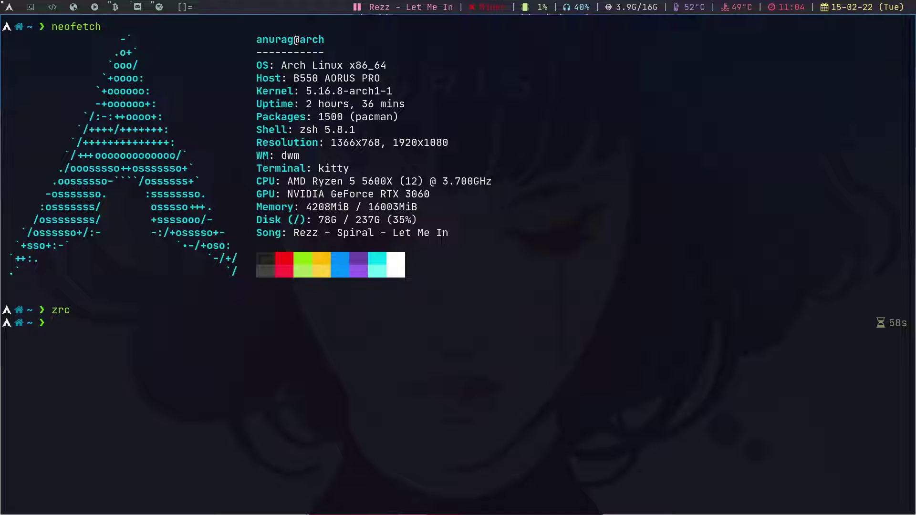
Step: Jump to the my-linux-setup scripts directory with "j script" and list its files
type("j script")
key("Return")
type("ls")
key("Return")
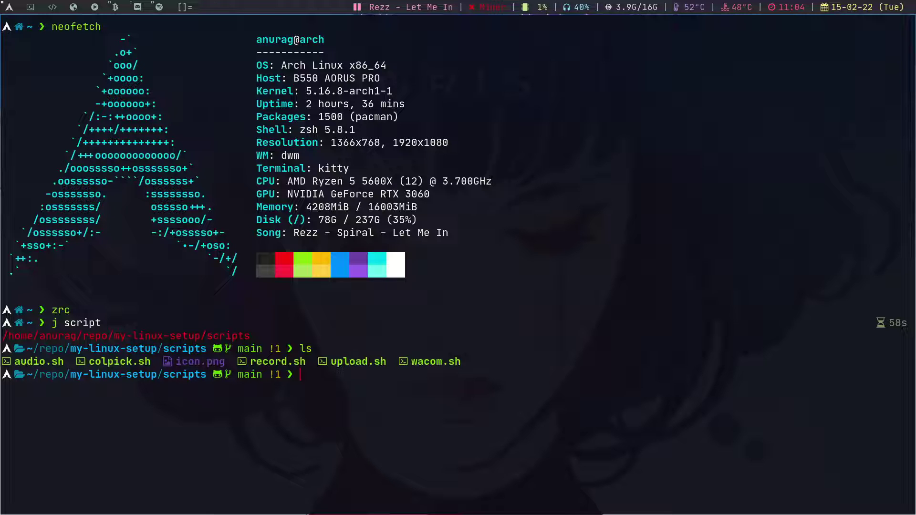
Step: Print audio.sh with bat and examine its speaker and headphone device names and the sink-switching logic
type("bat a")
key("Tab")
key("Return")
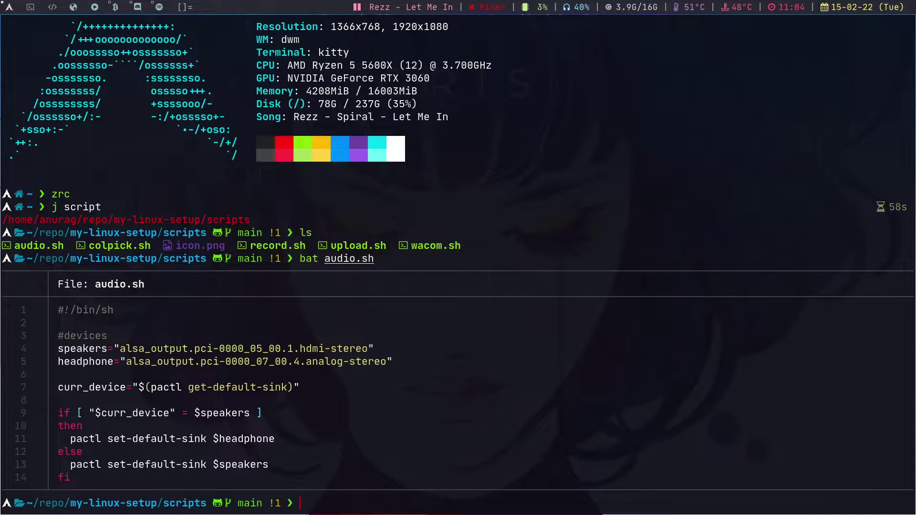
left_click_drag(127, 348, 387, 361)
left_click(374, 352)
left_click(145, 348)
left_click(185, 389)
left_click_drag(55, 384, 99, 386)
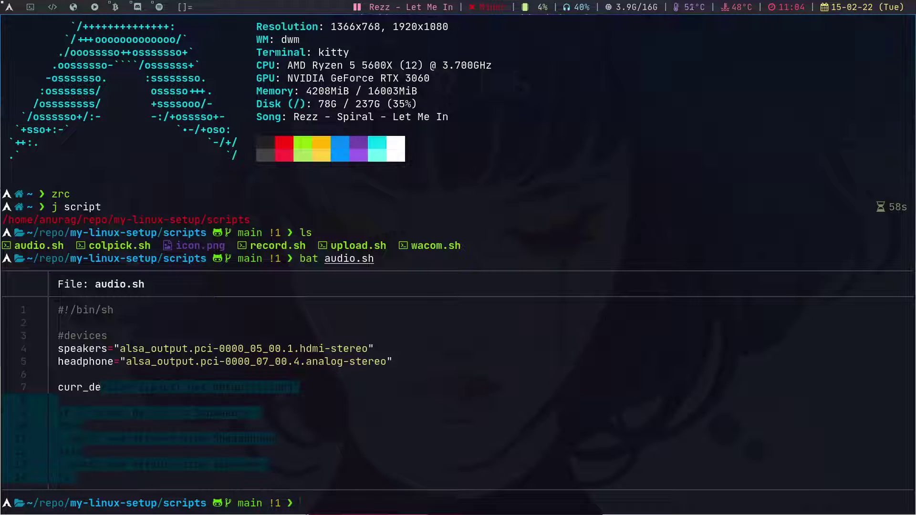
left_click(124, 391)
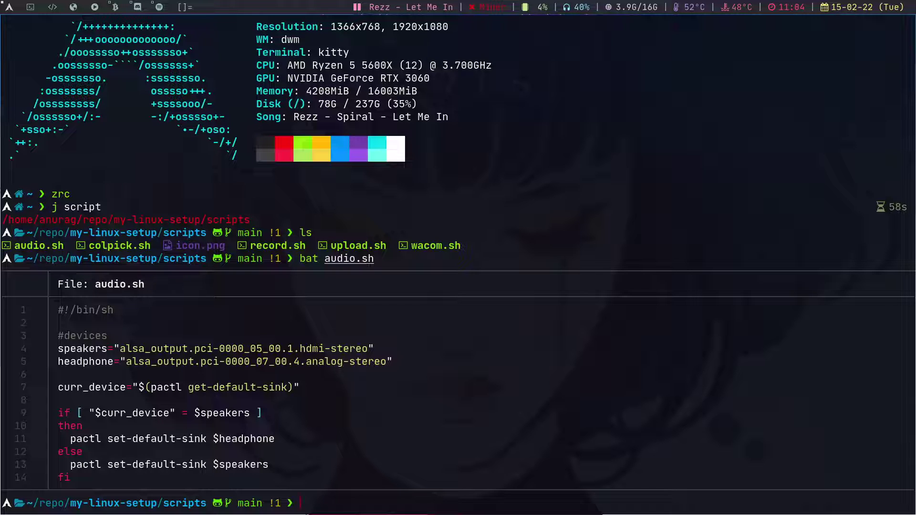
Step: Point out colpick.sh in the file listing and print its contents with bat
left_click_drag(77, 246, 153, 246)
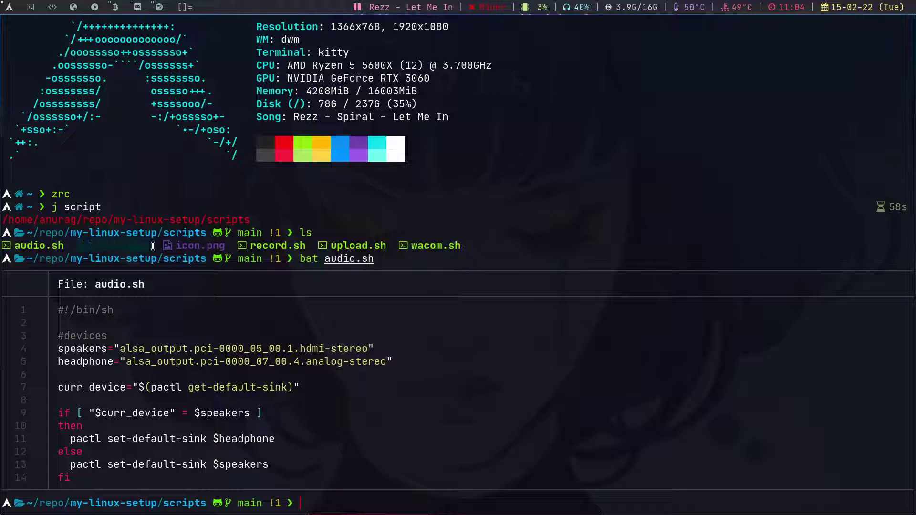
left_click(152, 246)
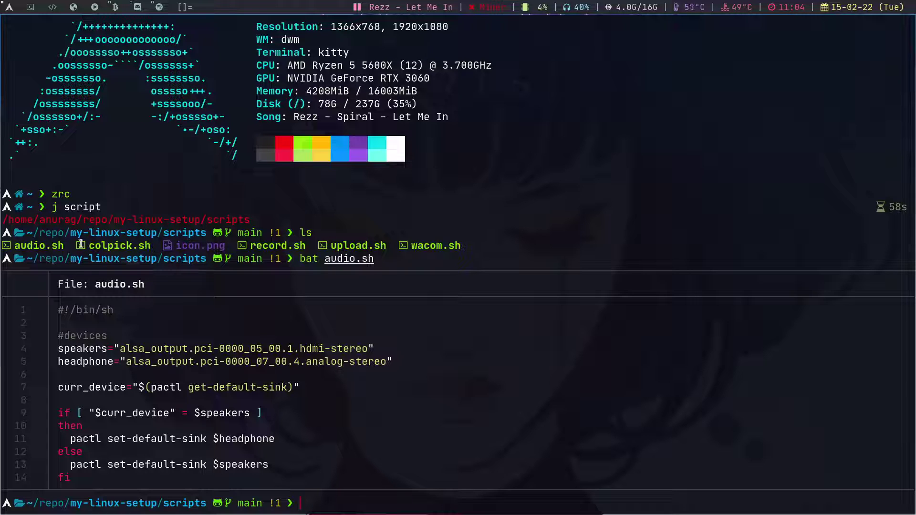
left_click_drag(77, 246, 150, 244)
left_click(150, 246)
type("bat ")
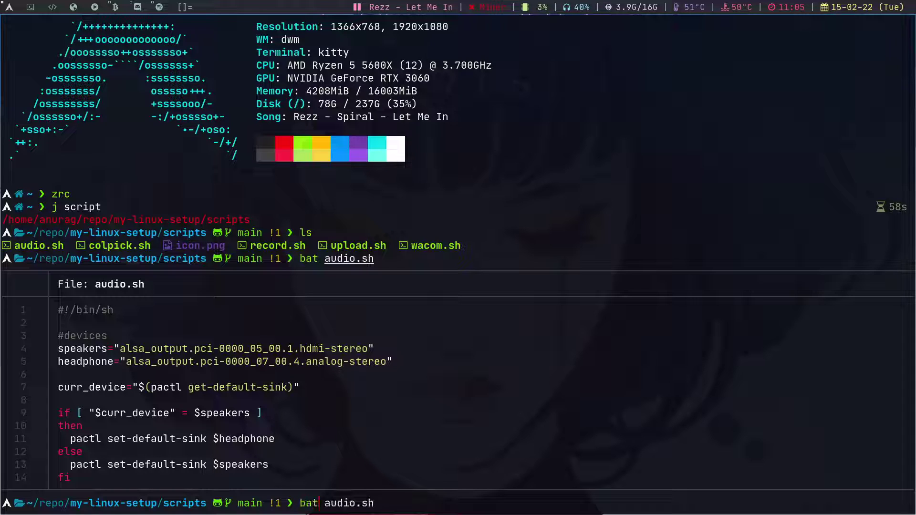
type("colpick.sh")
key("Return")
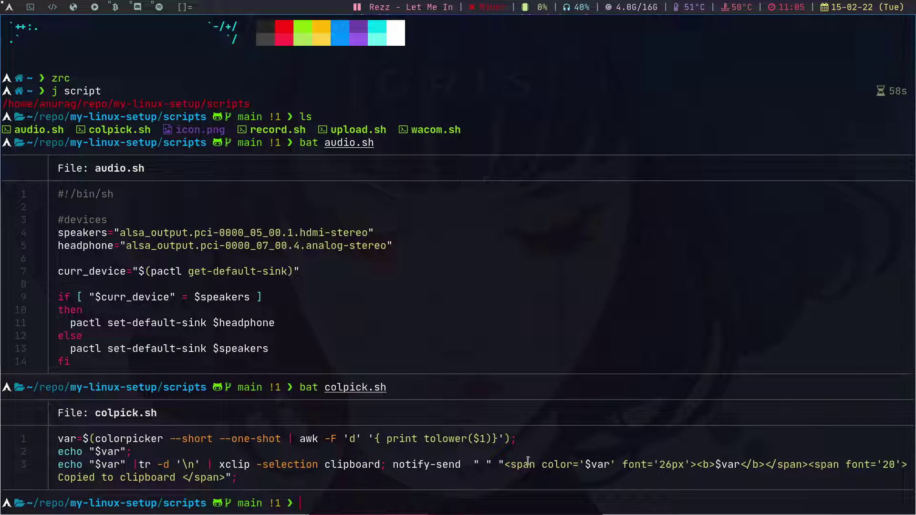
Step: Examine the colorpicker command and the clipboard and notification parts of colpick.sh
left_click_drag(95, 438, 450, 443)
left_click(101, 438)
left_click(451, 443)
left_click_drag(234, 465, 509, 464)
left_click(494, 466)
Step: Run ./colpick.sh, pick the yellow #ffd141 from the neofetch colour bar, and dismiss the notification
type("./colpick.sh")
key("Return")
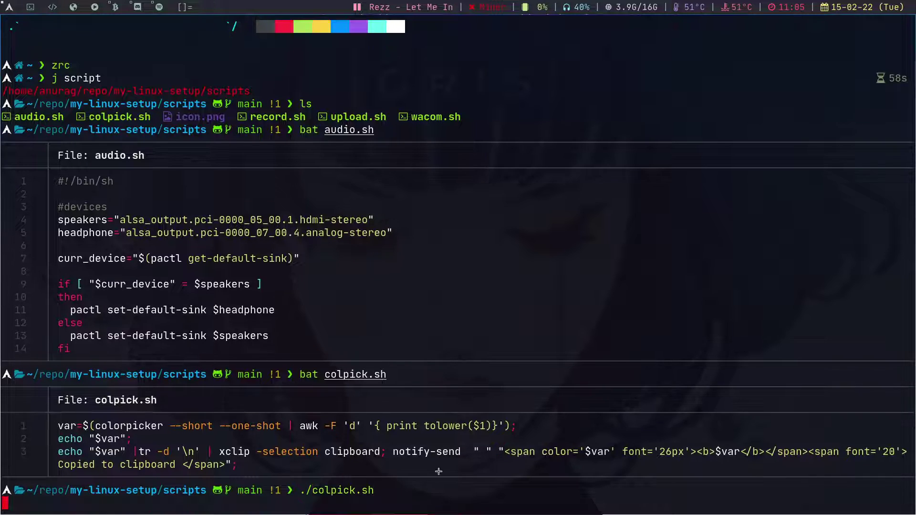
left_click(321, 26)
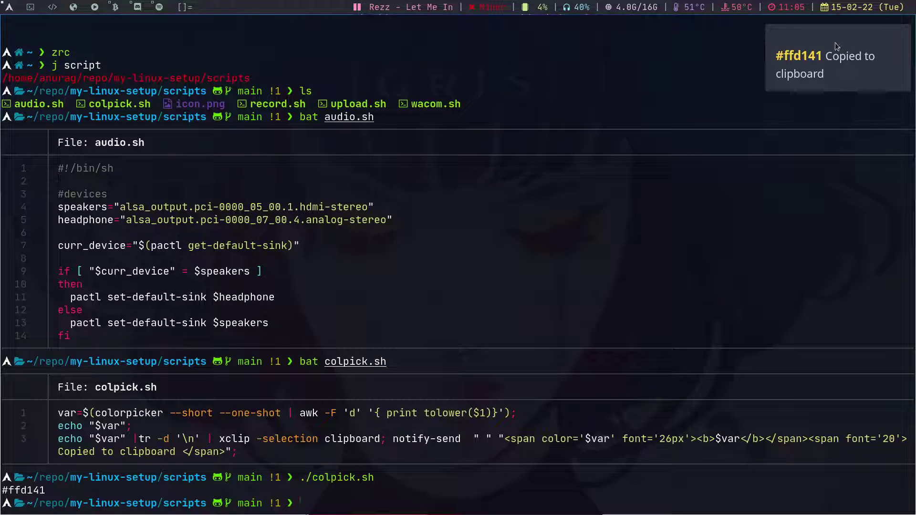
left_click(864, 50)
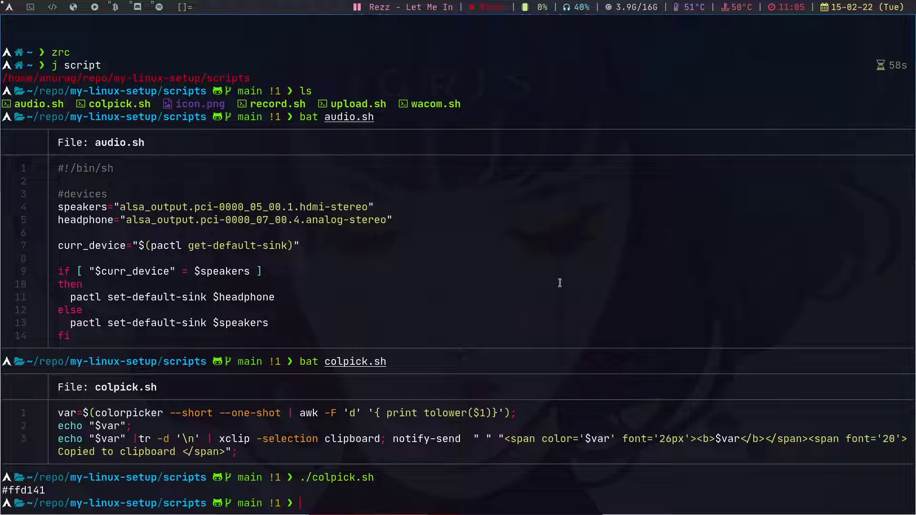
Step: Paste the copied colour code at the prompt to check the clipboard, erase it and clear the screen
key("ctrl+shift+v")
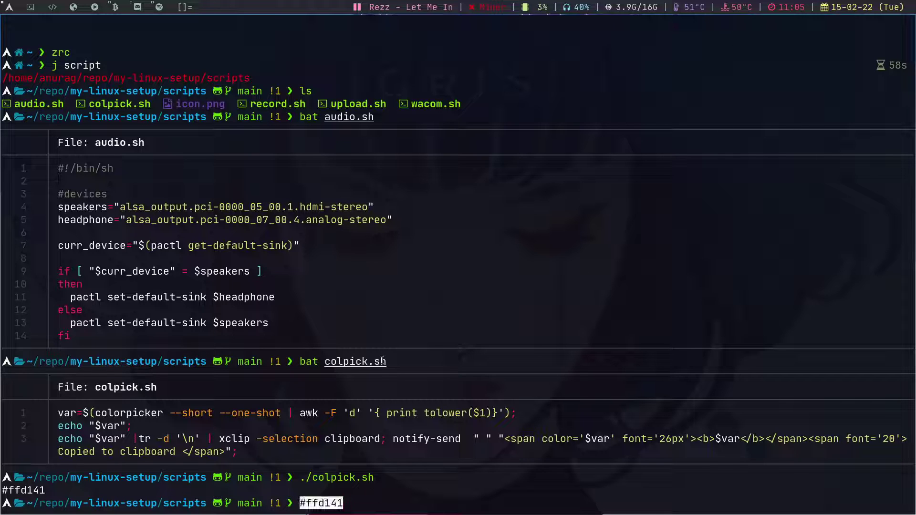
key("BackSpace")
key("BackSpace")
key("BackSpace")
key("BackSpace")
key("BackSpace")
key("BackSpace")
key("BackSpace")
key("ctrl+l")
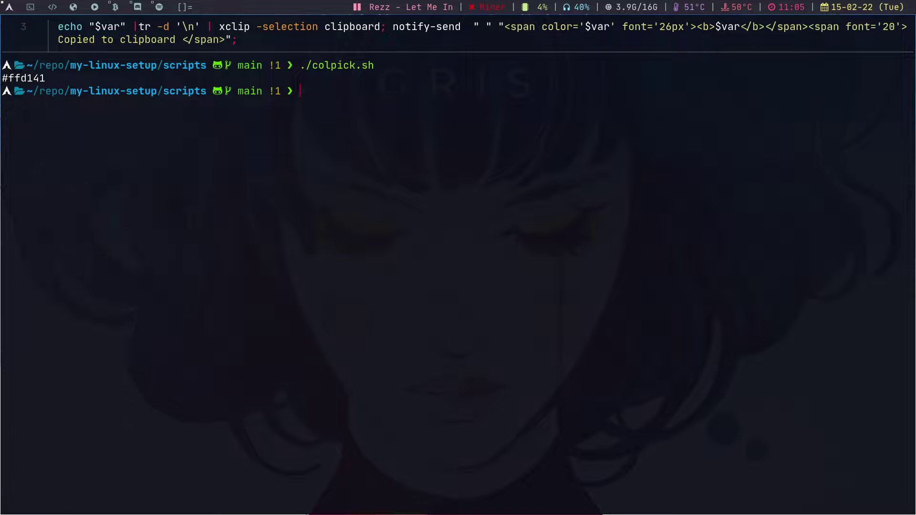
key("ctrl+shift+v")
key("BackSpace")
key("BackSpace")
key("BackSpace")
key("BackSpace")
key("BackSpace")
key("BackSpace")
key("BackSpace")
key("Return")
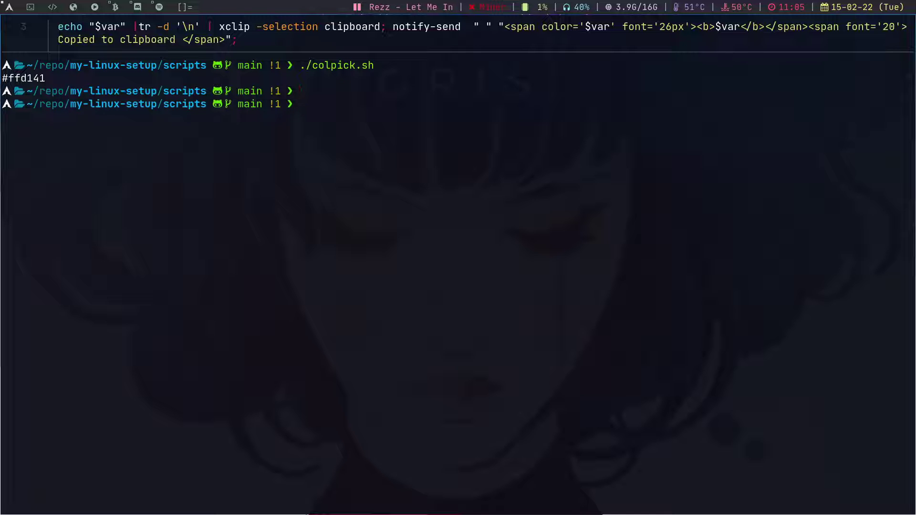
Step: List the files in the scripts directory again
scroll(407, 236, "up", 3)
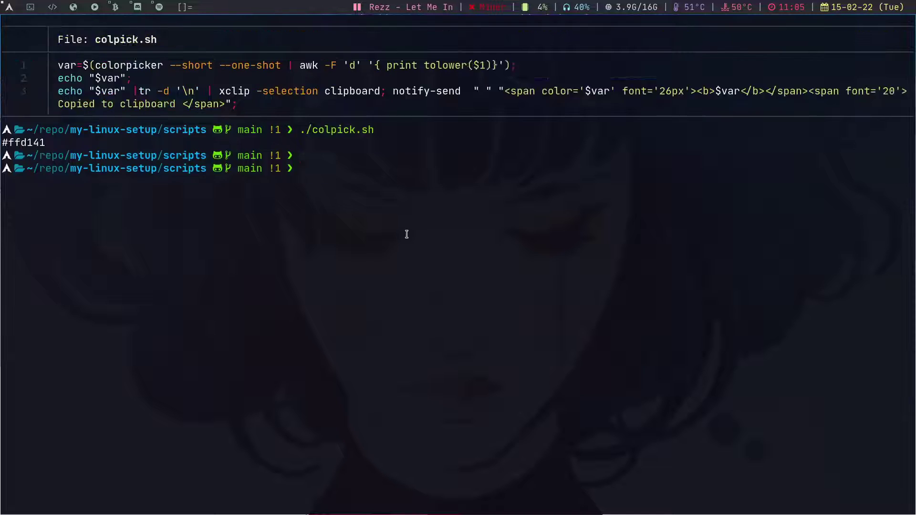
type("ls")
key("Return")
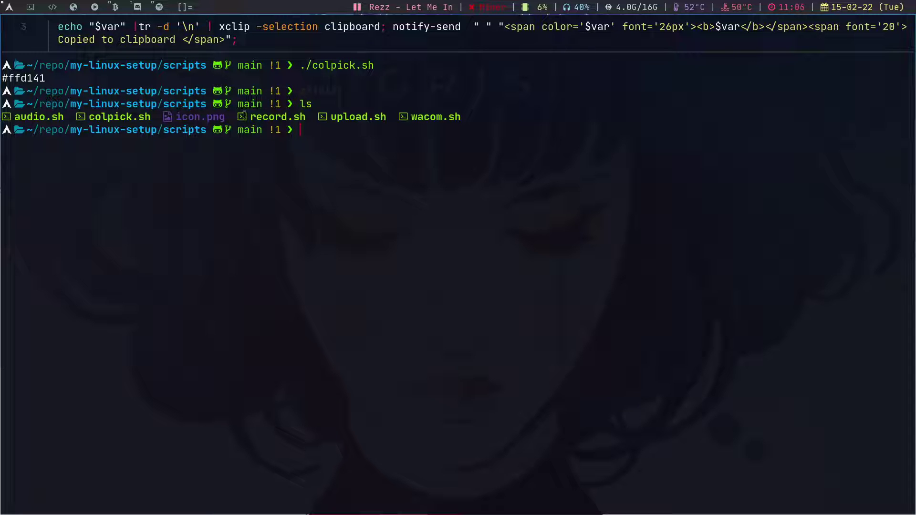
Step: Examine the record.sh and upload.sh entries in the scripts directory listing
mouse_move(239, 117)
left_mouse_down()
mouse_move(296, 123)
mouse_move(239, 119)
left_mouse_up()
left_click(296, 122)
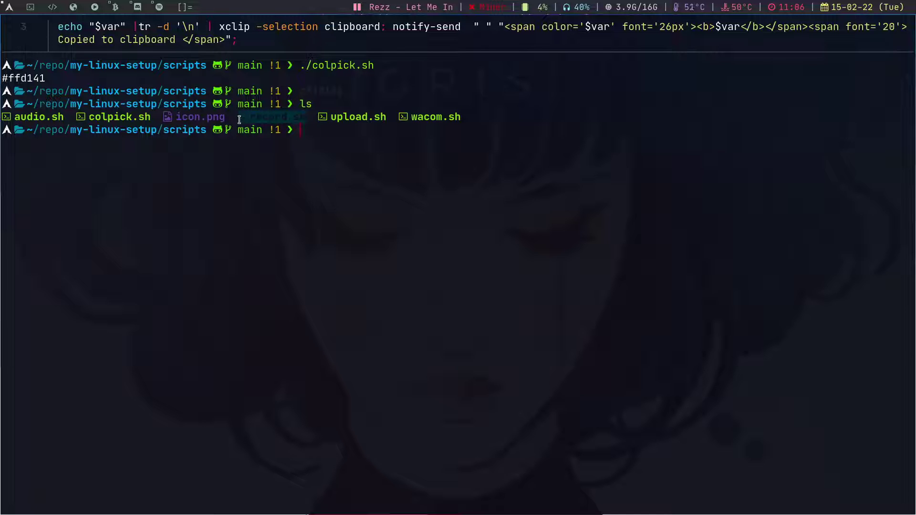
left_click(286, 118)
left_click_drag(311, 119, 239, 115)
left_click(240, 115)
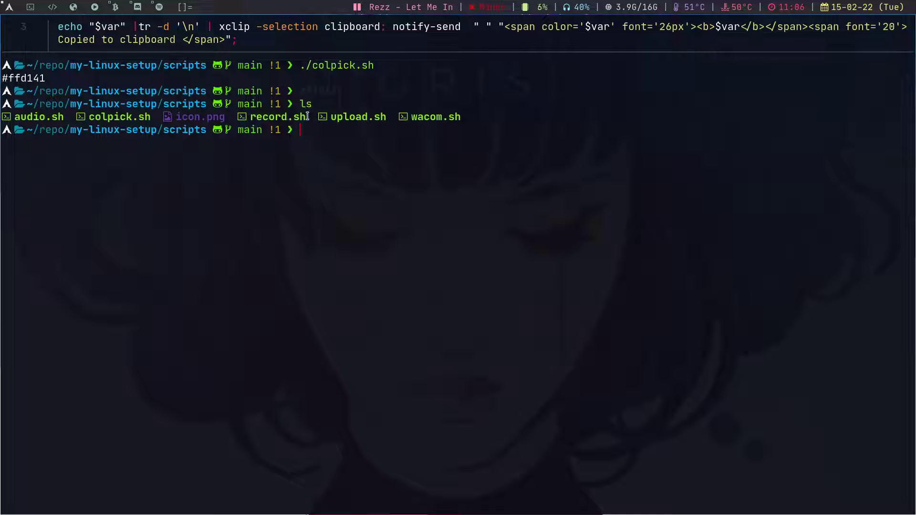
left_click_drag(307, 116, 234, 112)
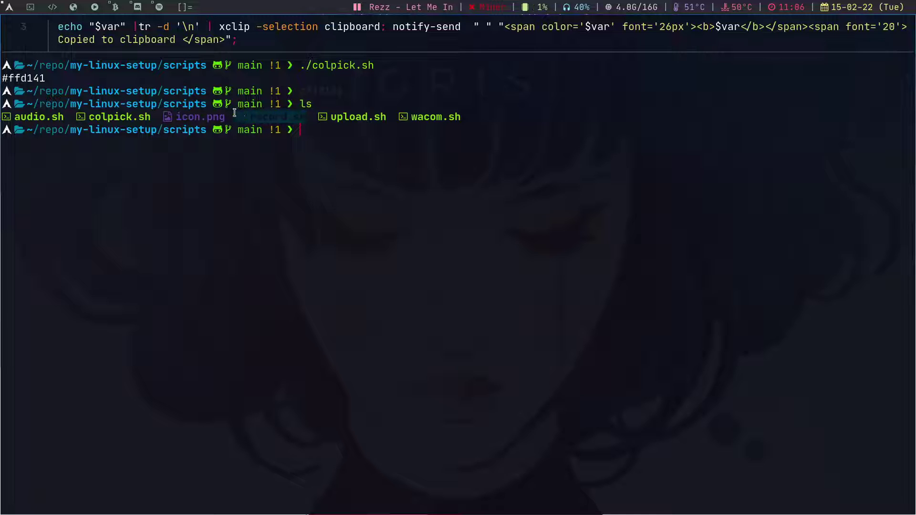
left_click(234, 112)
left_click_drag(306, 116, 232, 113)
left_click(232, 113)
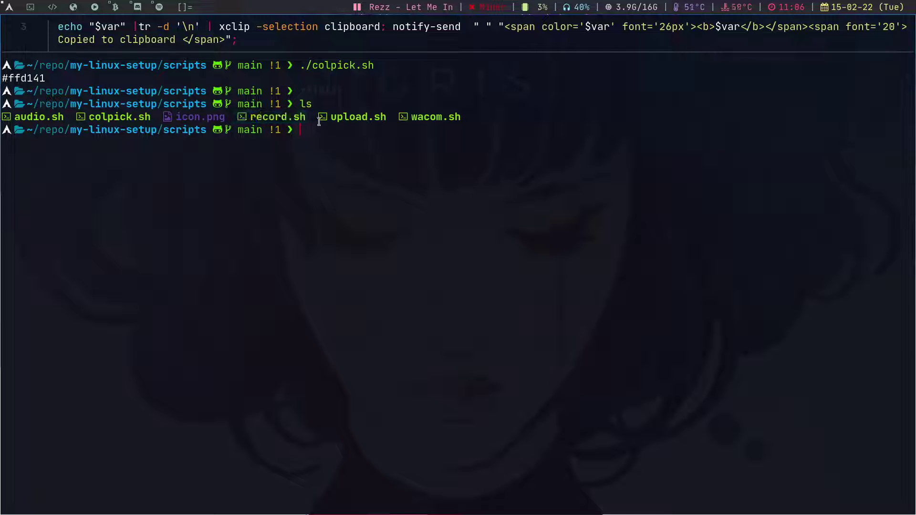
left_click_drag(318, 119, 370, 125)
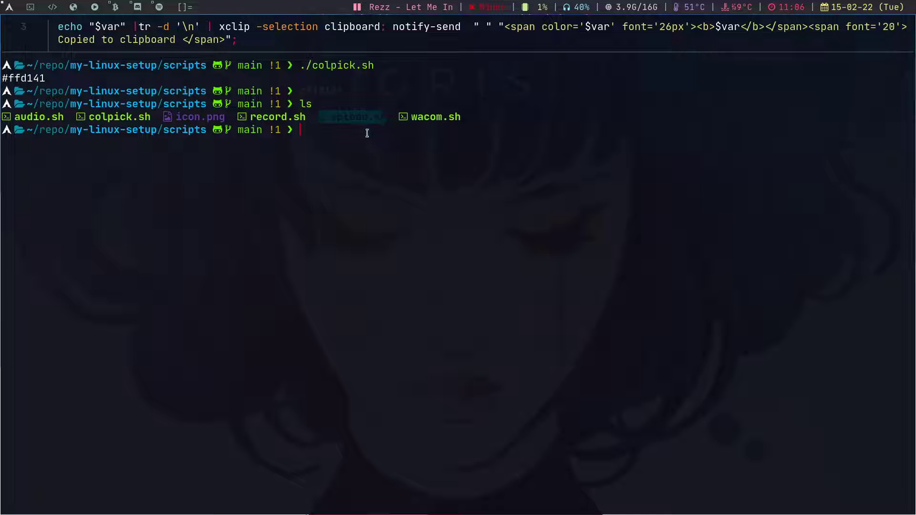
left_click(366, 133)
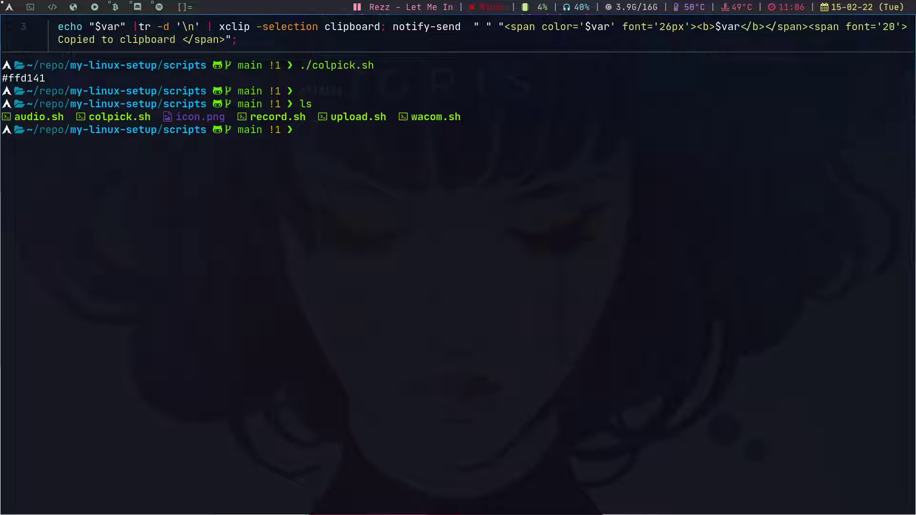
Step: Display record.sh with bat, read its recording cases through to the end, and close the pager
type("bat re")
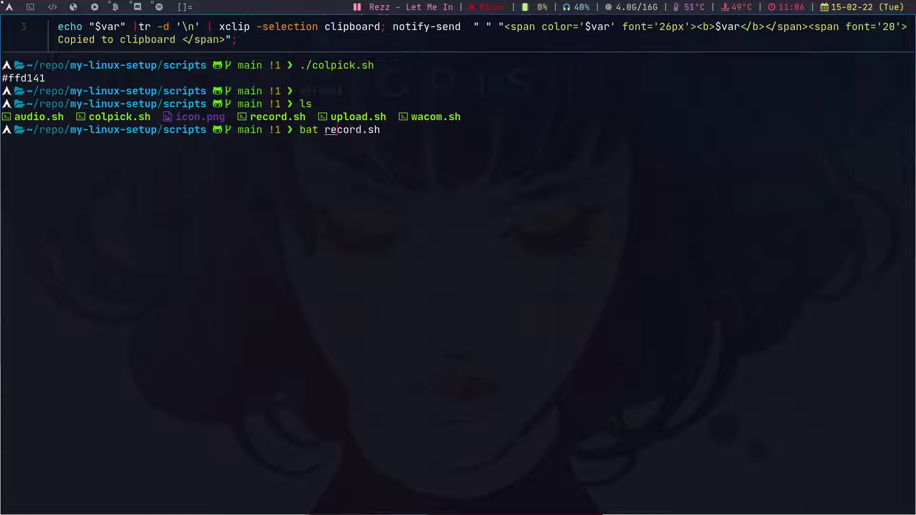
key("Right")
key("Return")
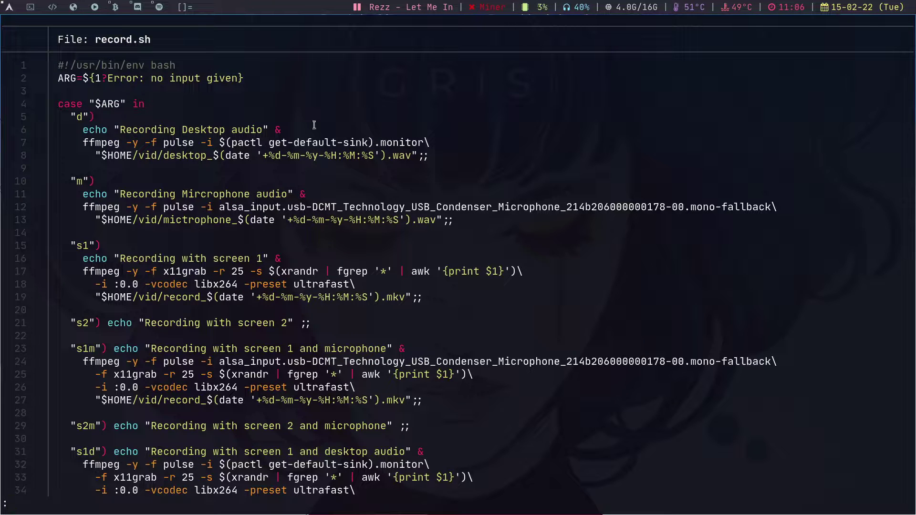
scroll(265, 193, "down", 5)
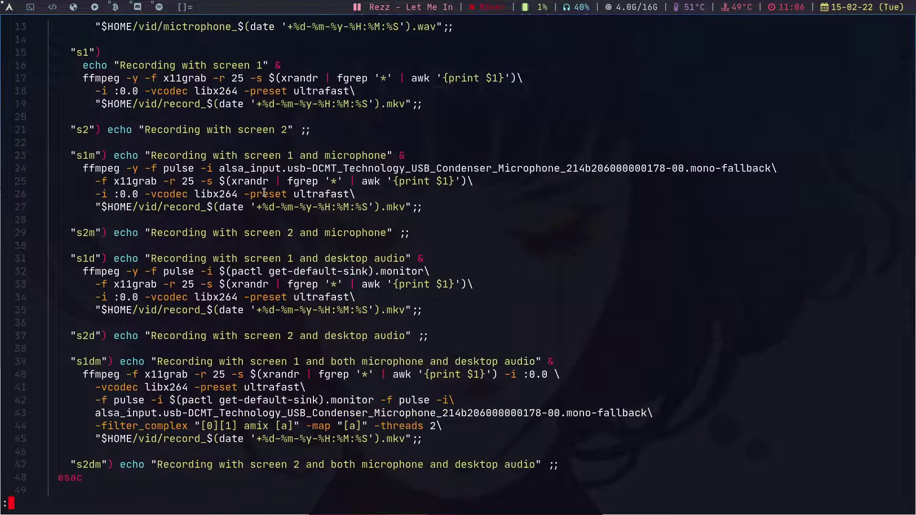
scroll(264, 193, "up", 4)
scroll(265, 193, "down", 4)
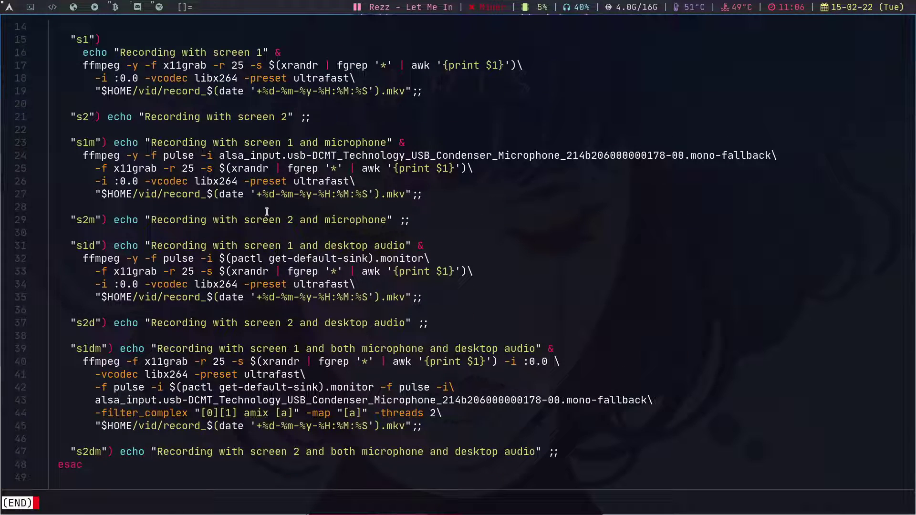
key("q")
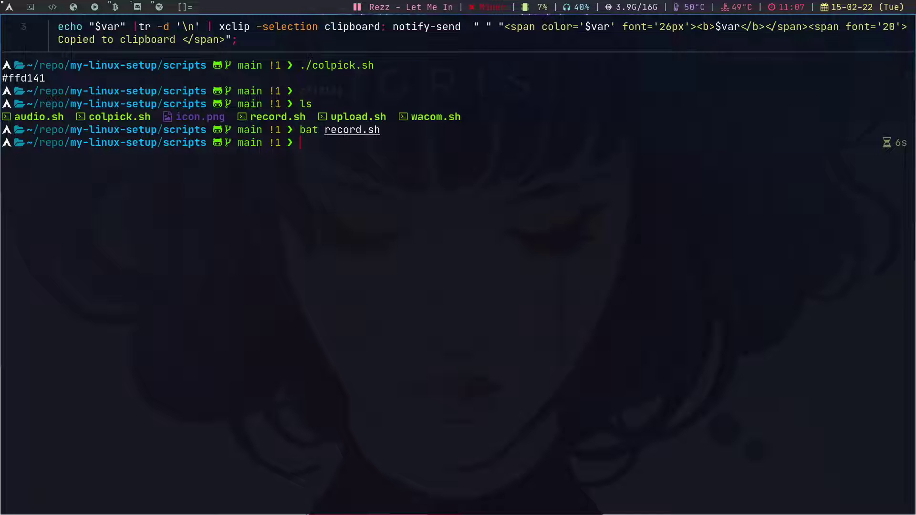
type("up")
key("Right")
key("BackSpace")
key("BackSpace")
key("BackSpace")
key("BackSpace")
key("BackSpace")
key("BackSpace")
key("BackSpace")
key("BackSpace")
key("BackSpace")
Step: Upload icon.png by running ./upload.sh -u icon.png, and dismiss the upload notification
type("./upload")
key("Right")
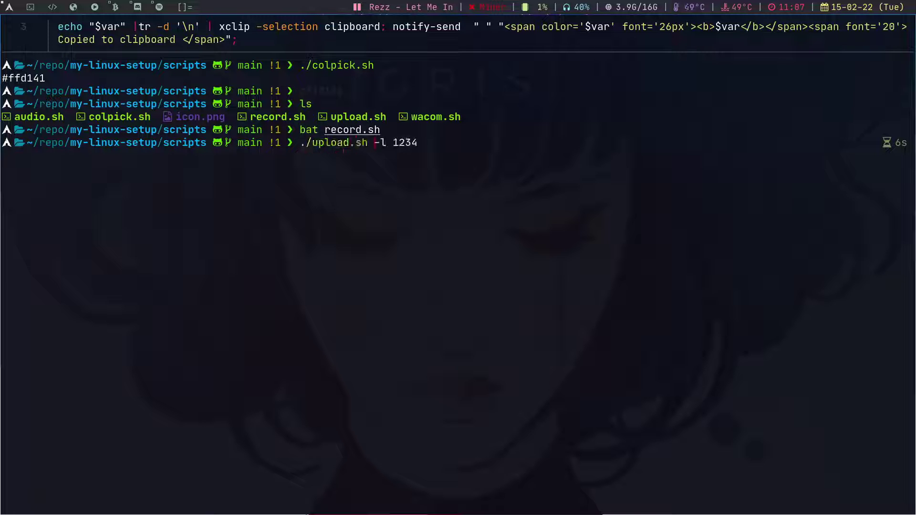
key("BackSpace")
key("BackSpace")
key("BackSpace")
key("BackSpace")
key("BackSpace")
key("BackSpace")
type("u")
key("Tab")
key("Tab")
key("Tab")
key("Tab")
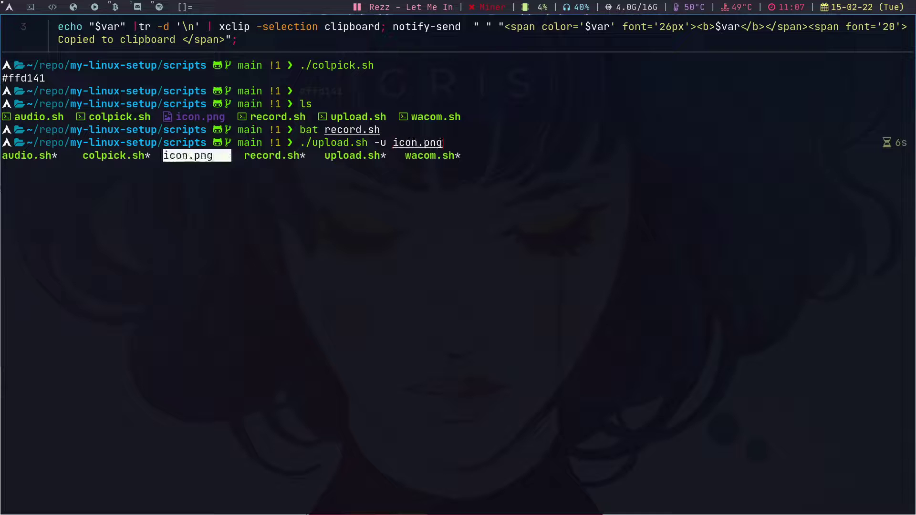
key("Return")
key("Return")
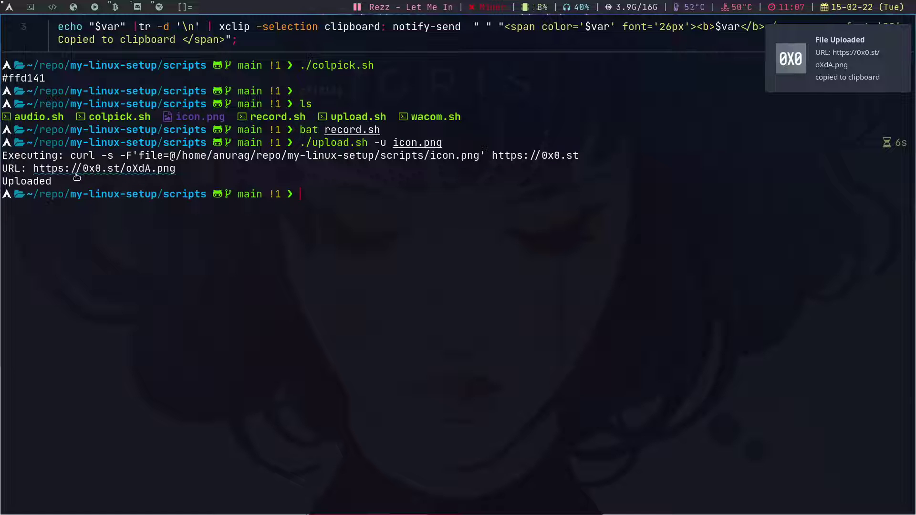
left_click(853, 73)
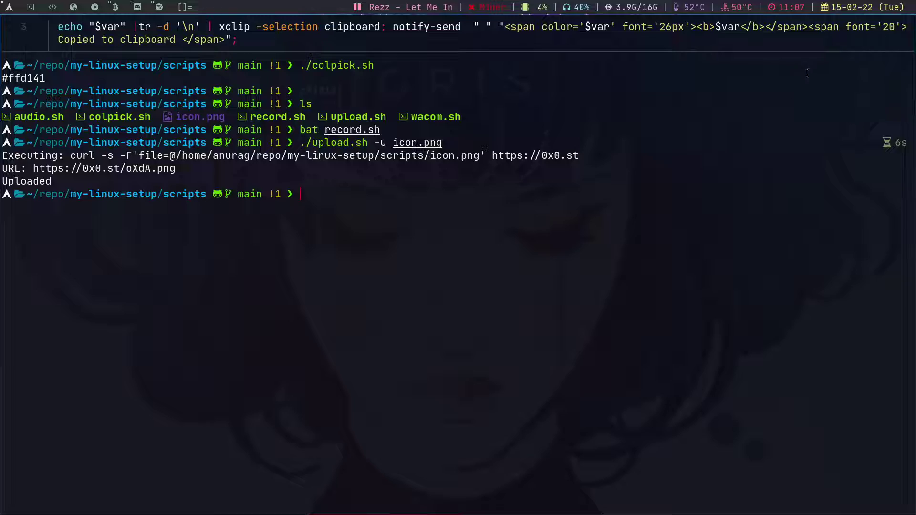
left_click(32, 6)
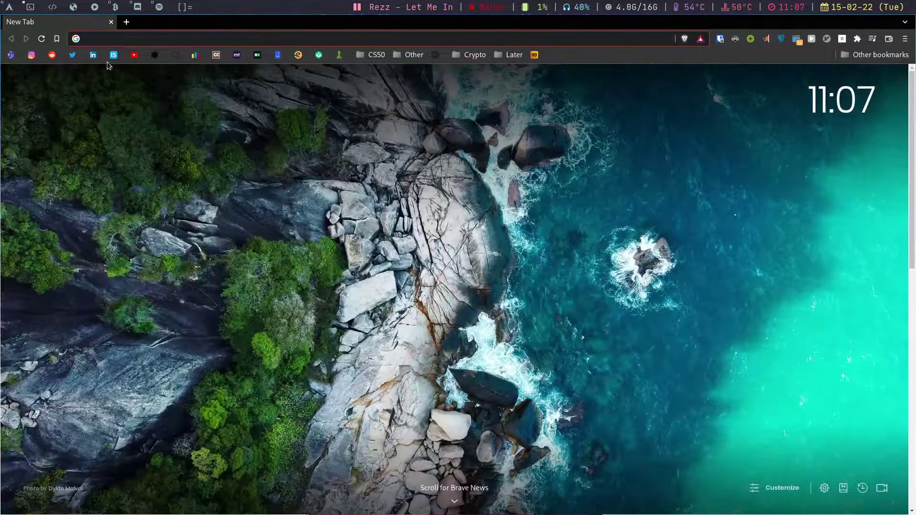
type("https://0x0.st/oXdA.png")
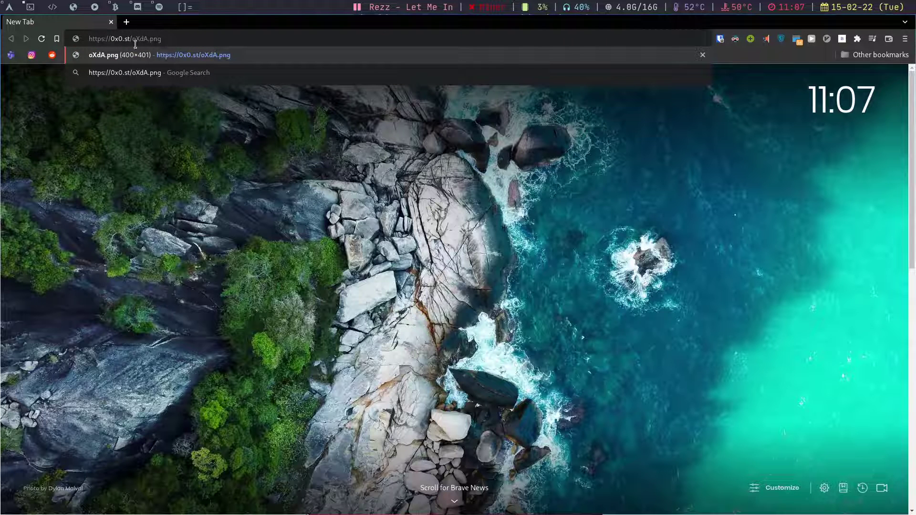
key("Return")
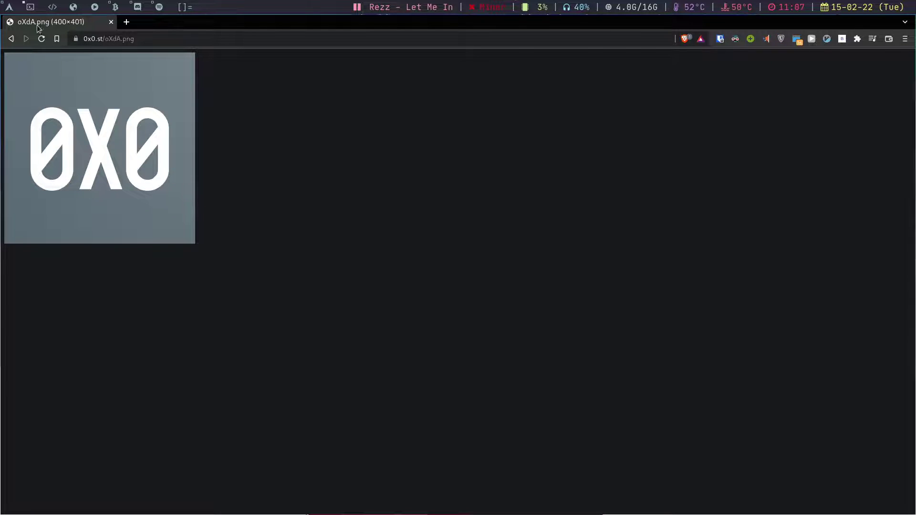
Step: Return to the terminal and reuse the previous upload command to upload record.sh with ./upload.sh -u record.sh
key("super+2")
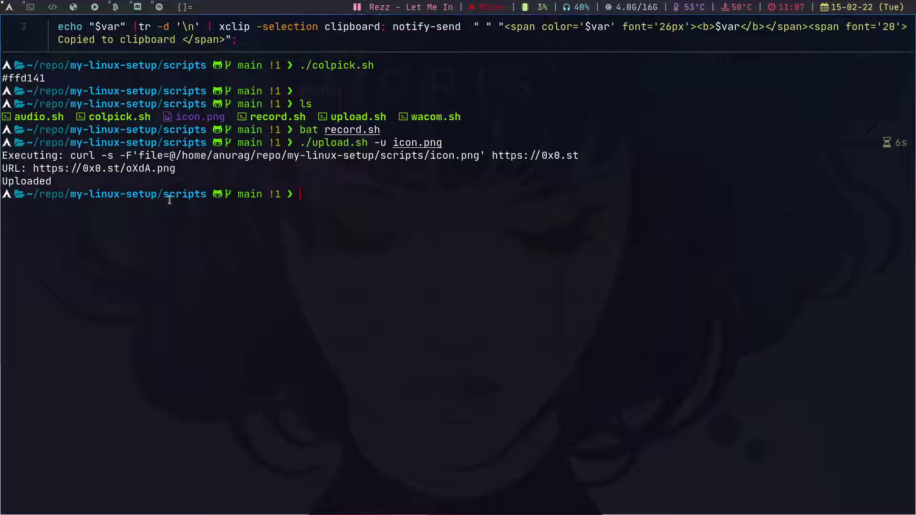
key("Up")
key("BackSpace")
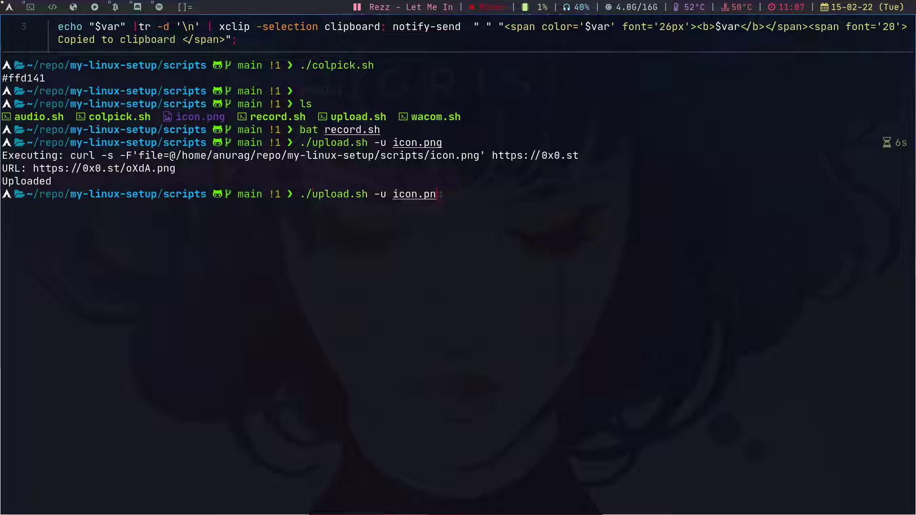
key("BackSpace")
key("BackSpace")
key("BackSpace")
key("BackSpace")
key("BackSpace")
key("BackSpace")
key("BackSpace")
key("Tab")
key("Tab")
key("Tab")
key("Tab")
key("Tab")
key("Return")
key("Return")
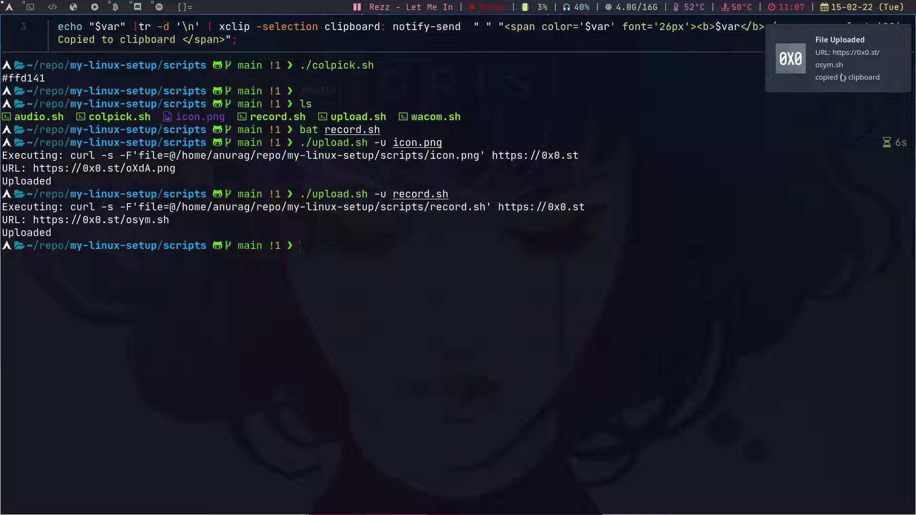
key("super+4")
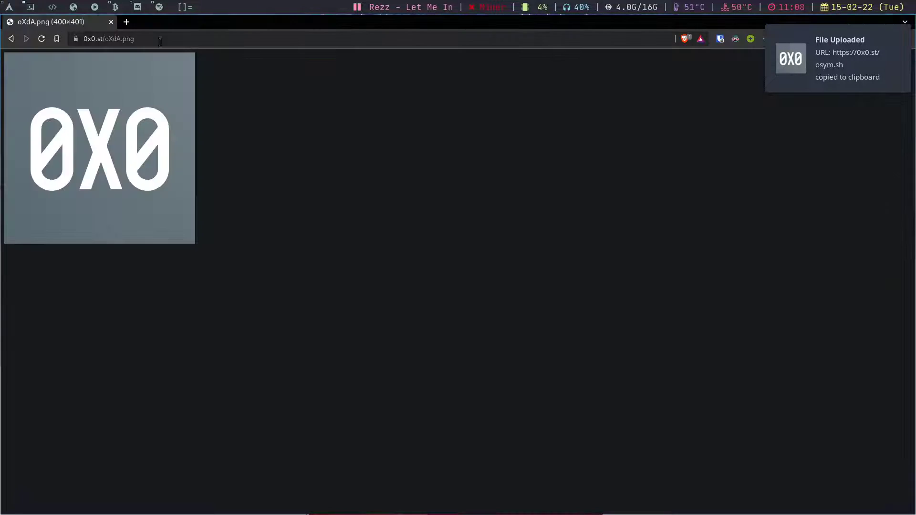
left_click(126, 22)
type("https://0x0.st/osym.sh")
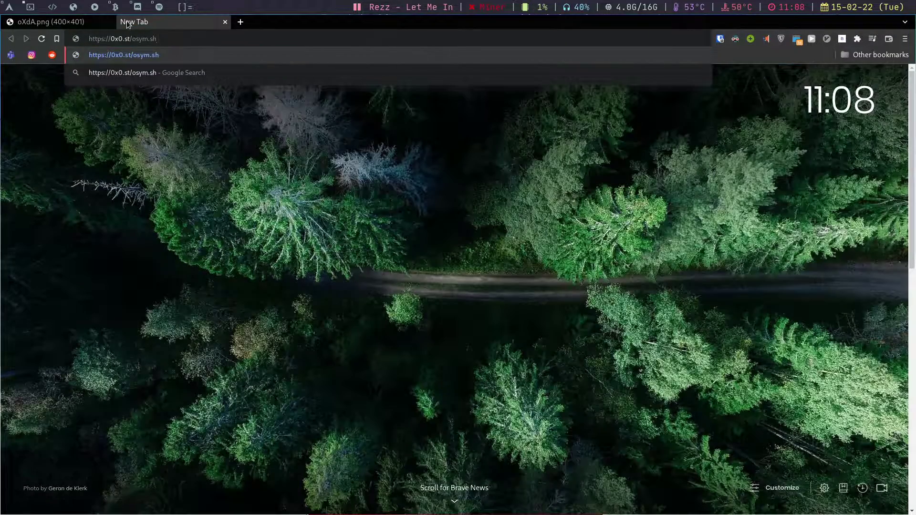
key("Return")
left_click_drag(157, 420, 101, 111)
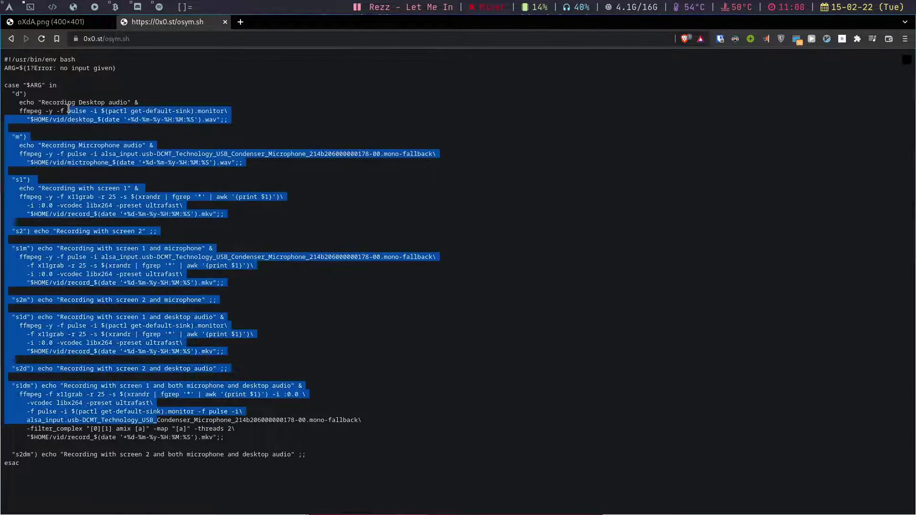
left_click(68, 57)
Step: Return to the terminal and list the upload history with ./upload.sh -l
key("super+2")
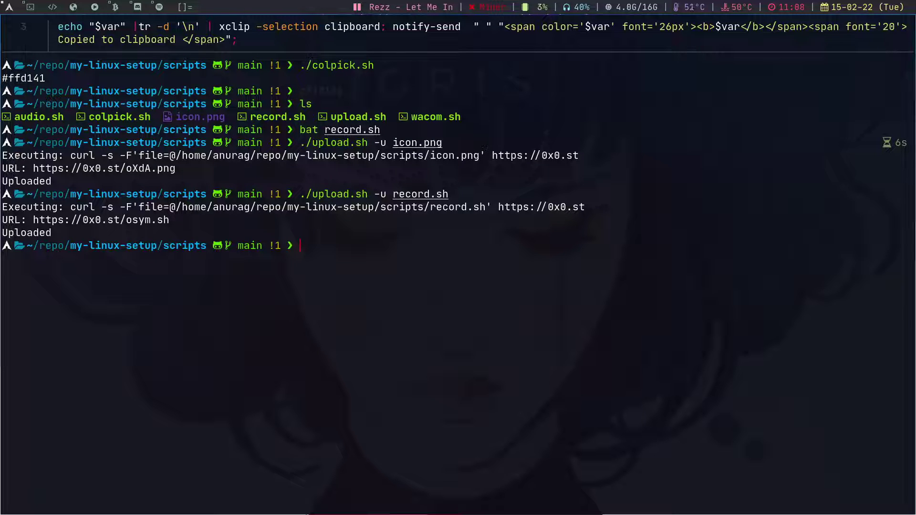
key("Up")
key("BackSpace")
key("BackSpace")
key("BackSpace")
key("BackSpace")
key("BackSpace")
key("BackSpace")
key("BackSpace")
key("BackSpace")
key("BackSpace")
key("BackSpace")
key("BackSpace")
type("l")
key("Return")
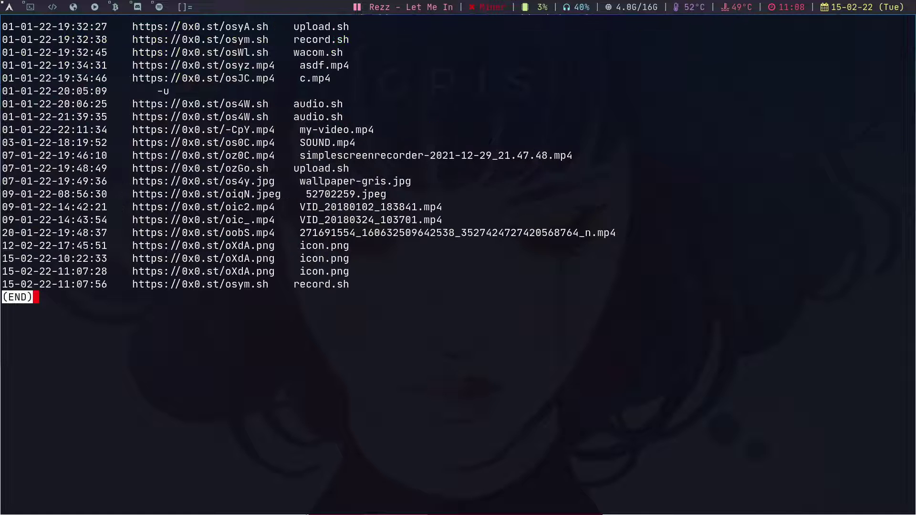
Step: Examine the timestamp, link and file name columns of the upload history, focusing on the newest record.sh entry
left_click_drag(358, 285, 331, 109)
left_click(331, 108)
left_click_drag(109, 284, 3, 284)
left_click_drag(363, 285, 134, 284)
left_click(282, 285)
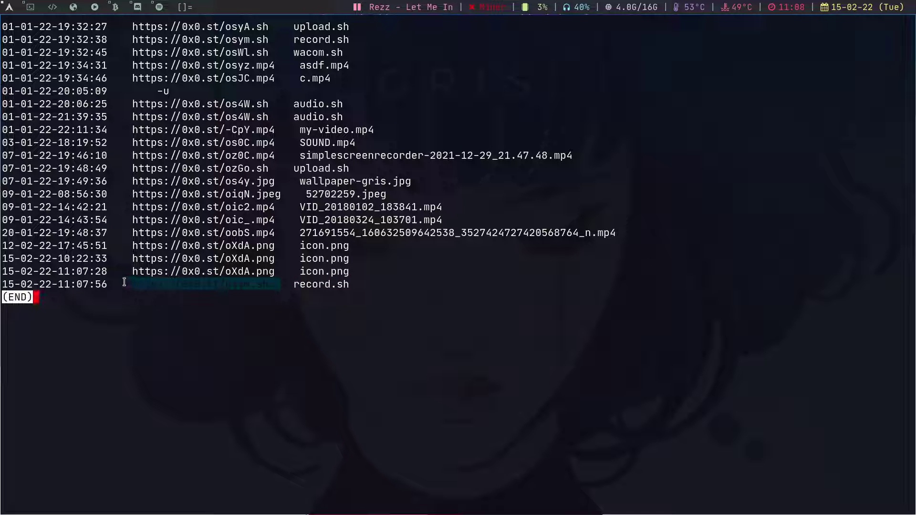
left_click(128, 283)
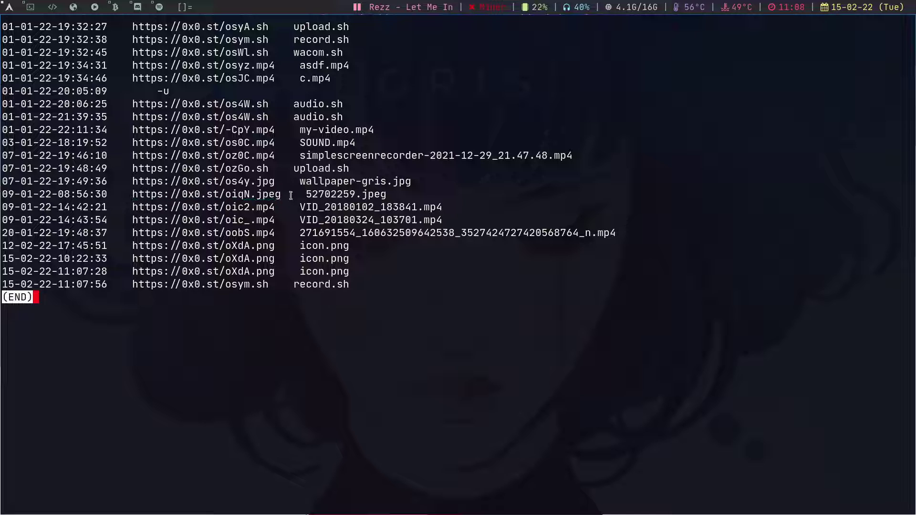
Step: Copy the oiqN.jpeg link from the history, view it in a new Brave browser tab, and close that tab
left_click_drag(285, 195, 128, 195)
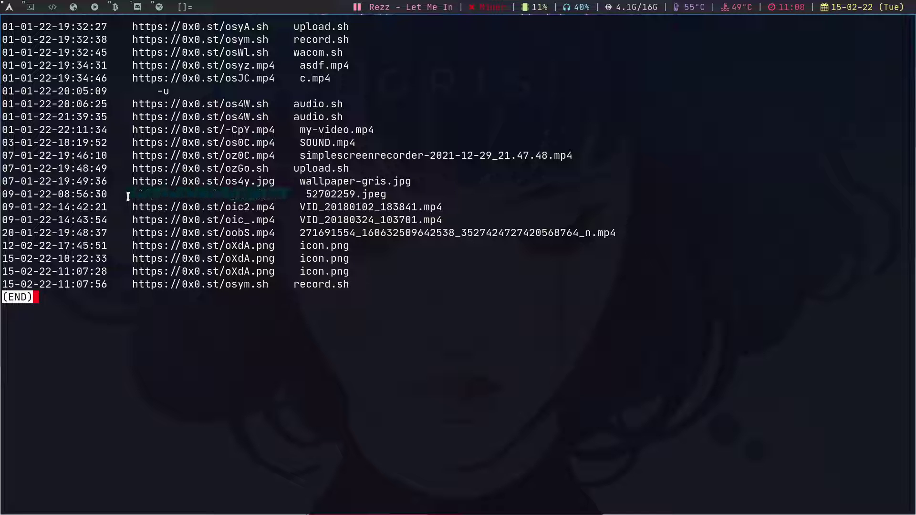
left_click(43, 8)
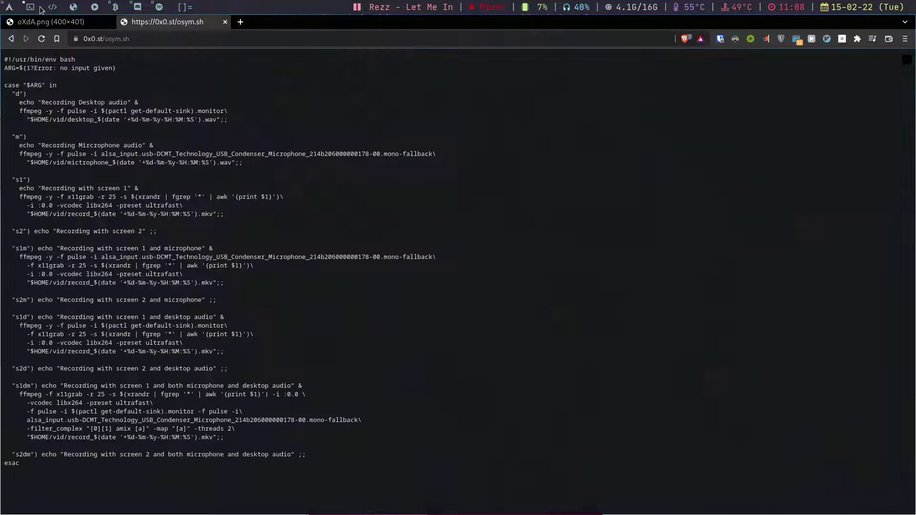
middle_click(238, 21)
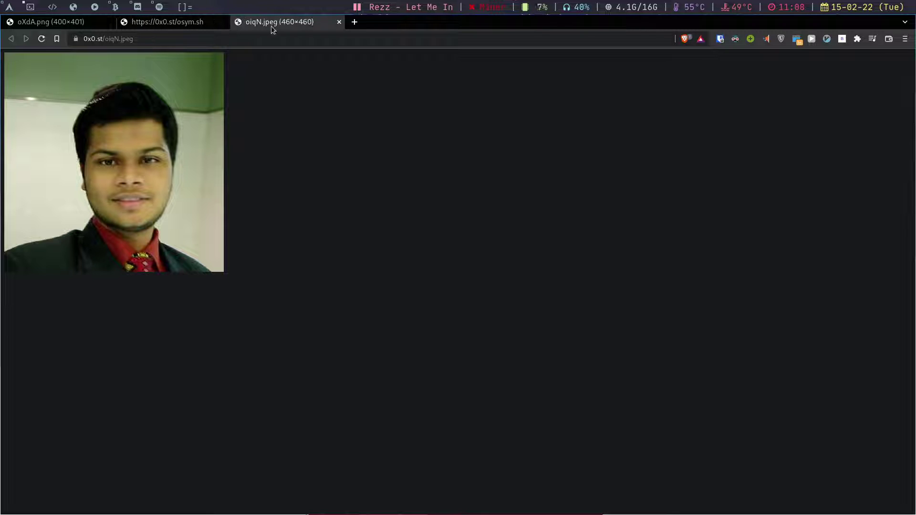
middle_click(271, 26)
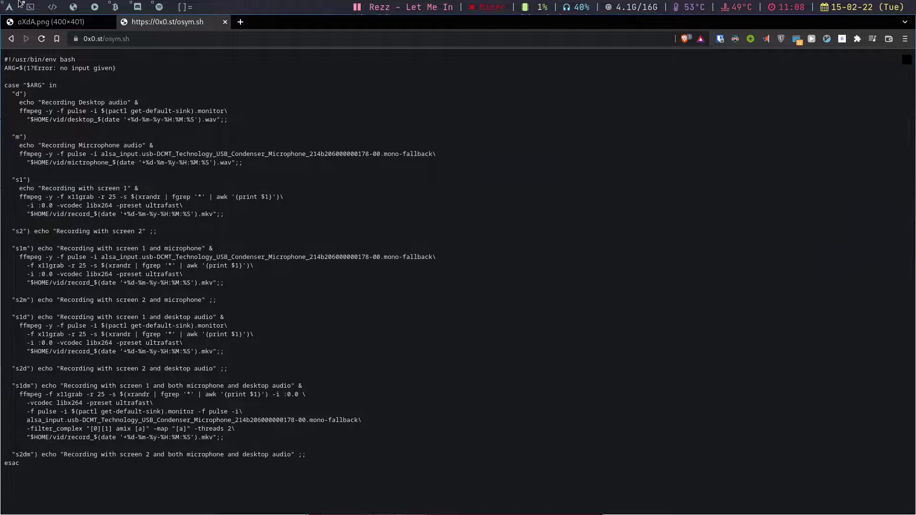
Step: Return to the terminal, close the upload history, and display wacom.sh with bat
left_click(24, 6)
left_click(205, 313)
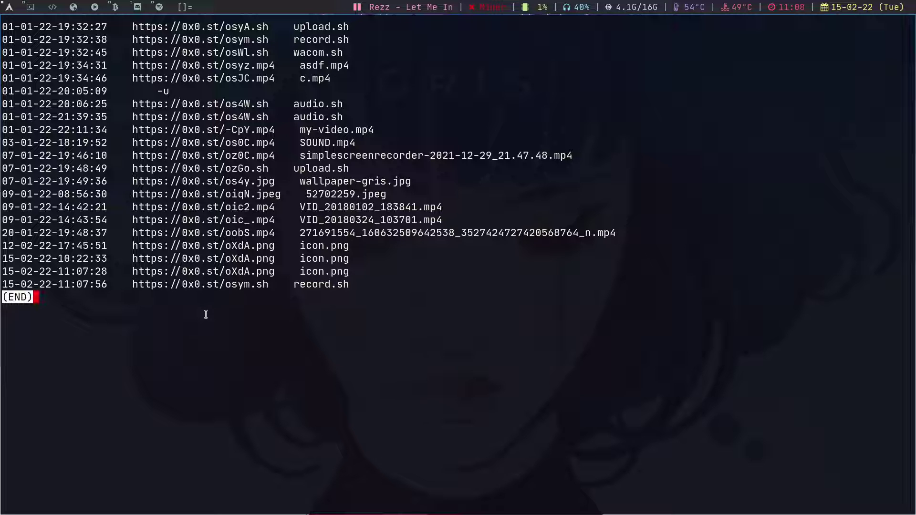
key("q")
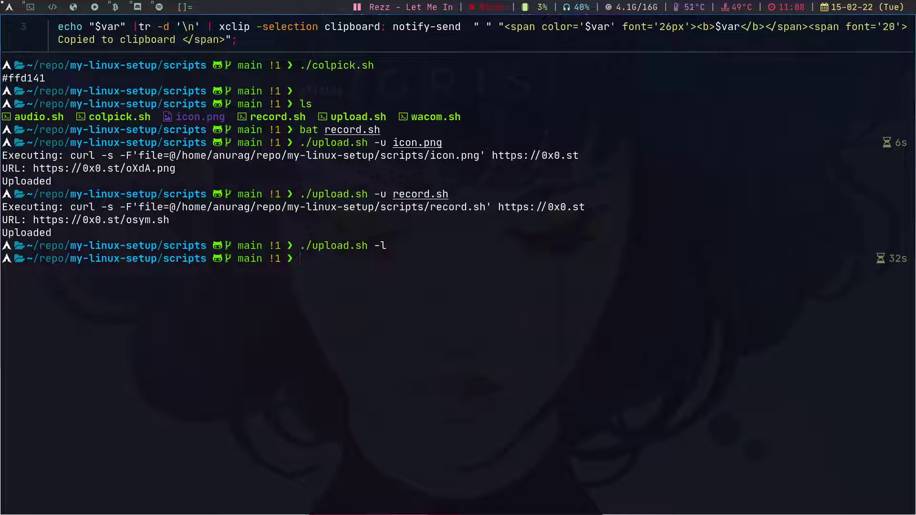
type("bat wacom.sh")
key("Return")
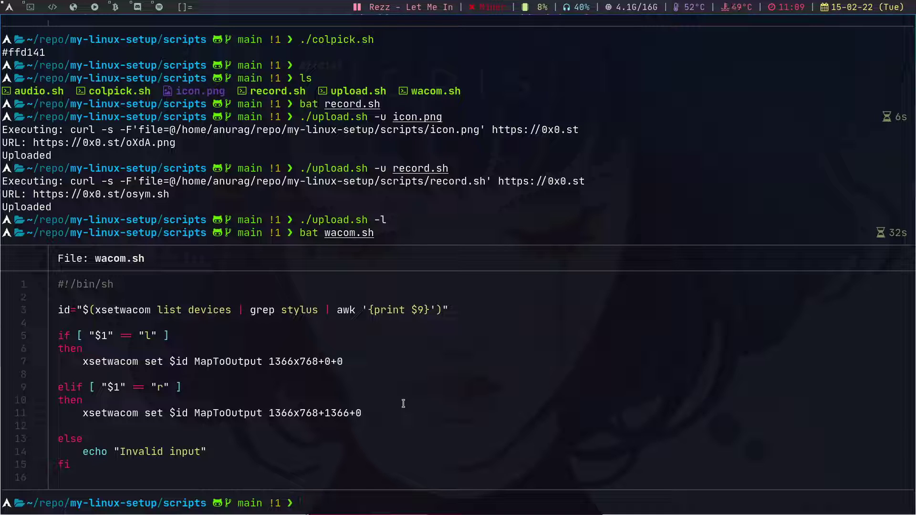
Step: Return to the home directory, jump to the my-dwm repository, and open its config.def.h through the rr file manager
type("cd")
key("Return")
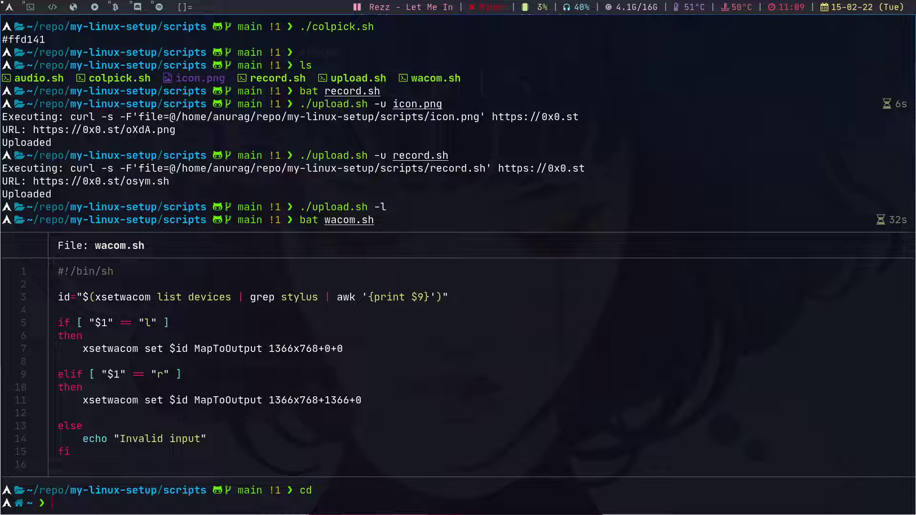
type("j mydwm")
key("Return")
type("rr")
key("Return")
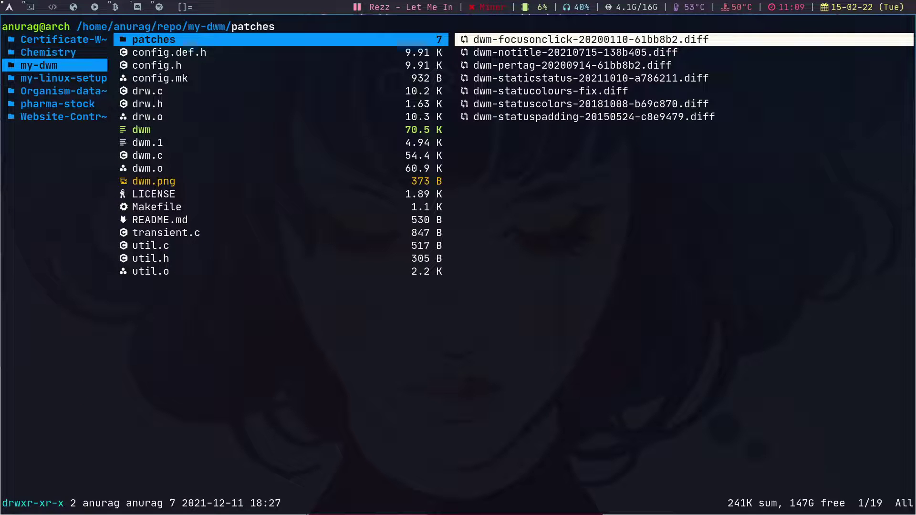
key("j")
key("Return")
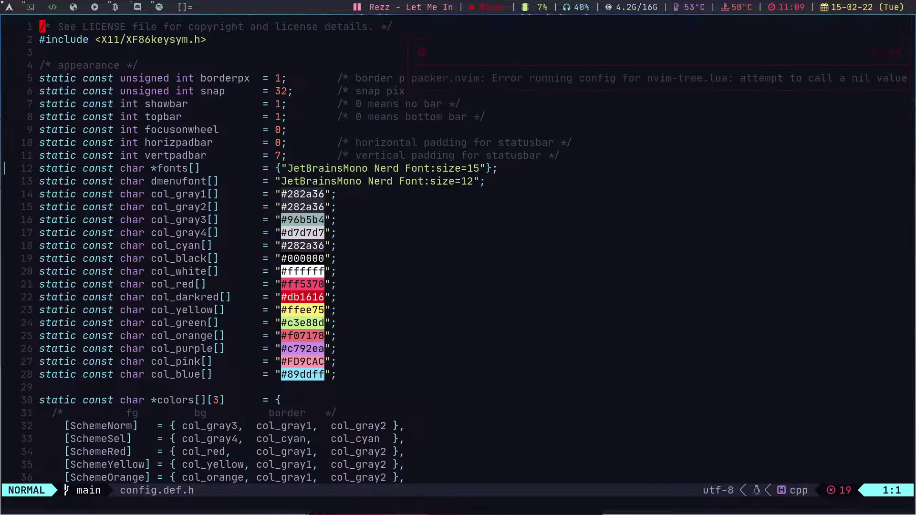
Step: Examine the appearance settings in config.def.h, focusing on the JetBrainsMono Nerd Font entry and the colour definitions
key("j")
key("j")
key("j")
key("j")
key("j")
key("j")
key("j")
key("j")
key("j")
key("j")
key("j")
key("j")
key("j")
key("j")
key("j")
key("j")
key("j")
key("j")
key("j")
key("j")
key("k")
key("k")
key("k")
key("k")
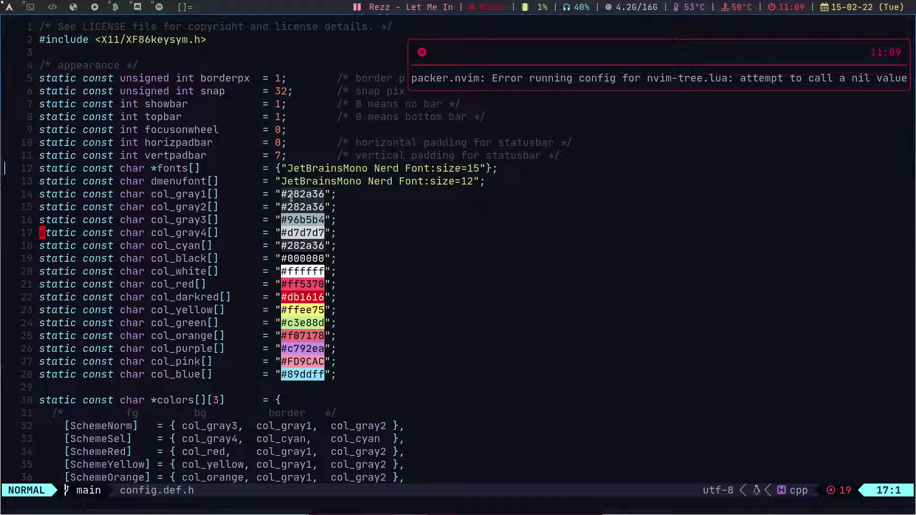
left_click_drag(287, 170, 456, 170)
Step: Examine the key definitions and the start of the commands section, focusing on the dmenu, terminal and Brave browser commands
key("j")
key("j")
key("j")
key("j")
key("j")
key("j")
key("j")
key("j")
key("j")
key("j")
key("j")
key("j")
key("j")
key("j")
key("j")
key("j")
key("j")
key("j")
key("j")
key("j")
key("j")
key("j")
key("j")
key("j")
key("j")
key("j")
key("j")
key("j")
key("j")
key("j")
key("j")
key("j")
key("j")
key("j")
key("j")
key("j")
key("j")
key("j")
key("j")
key("j")
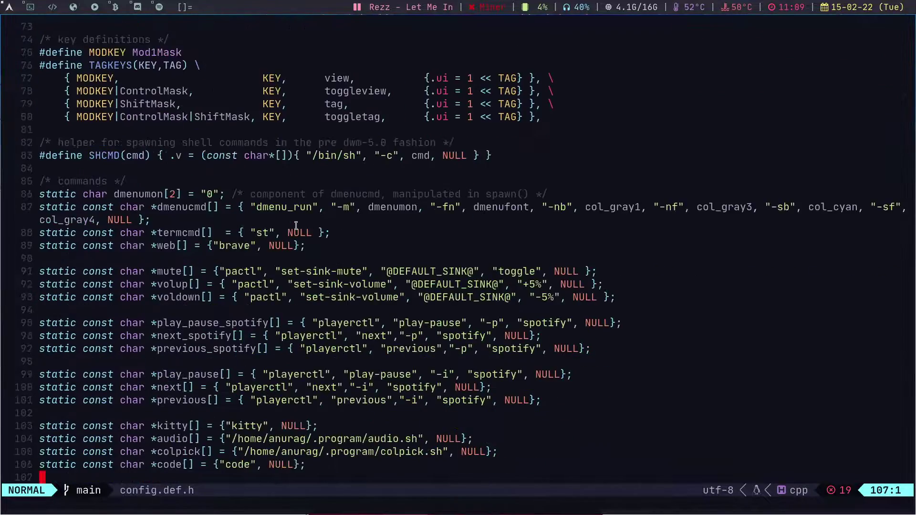
left_click_drag(452, 366, 2, 48)
left_click(102, 78)
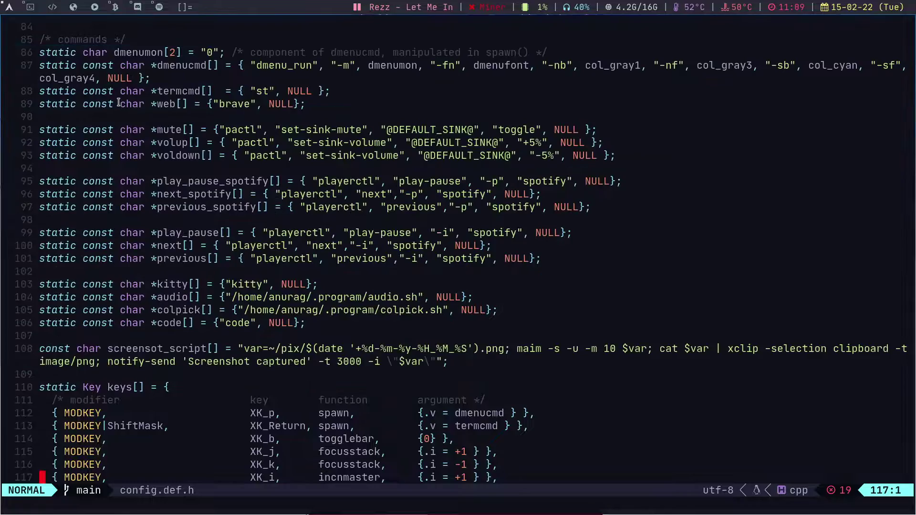
left_click_drag(305, 104, 103, 103)
left_click(105, 103)
Step: Review the pactl commands for muting, raising and lowering the volume
left_click_drag(613, 158, 578, 116)
left_click(582, 131)
left_click_drag(632, 156, 611, 118)
left_click(610, 120)
triple_click(573, 124)
left_click(439, 125)
Step: Compare the playerctl commands that control Spotify with the play, next and previous commands that ignore Spotify
left_click_drag(593, 207, 5, 181)
left_click_drag(319, 180, 568, 182)
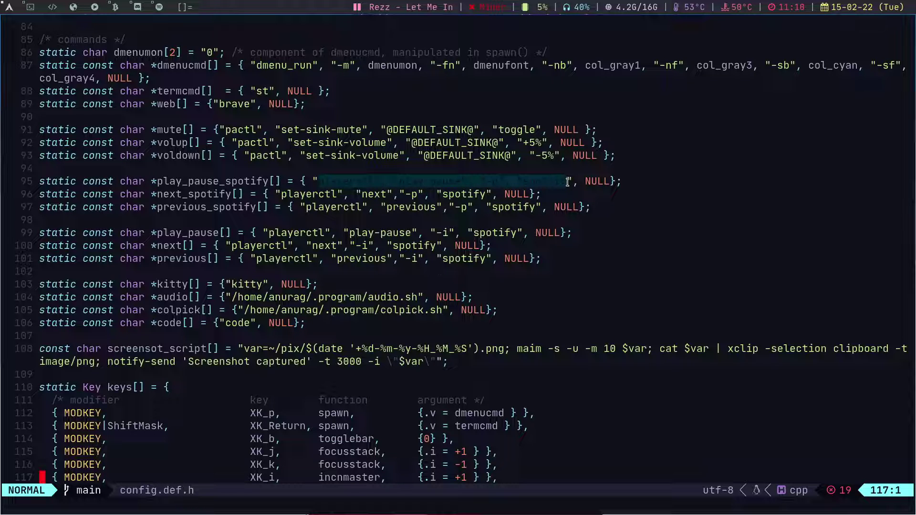
left_click(568, 182)
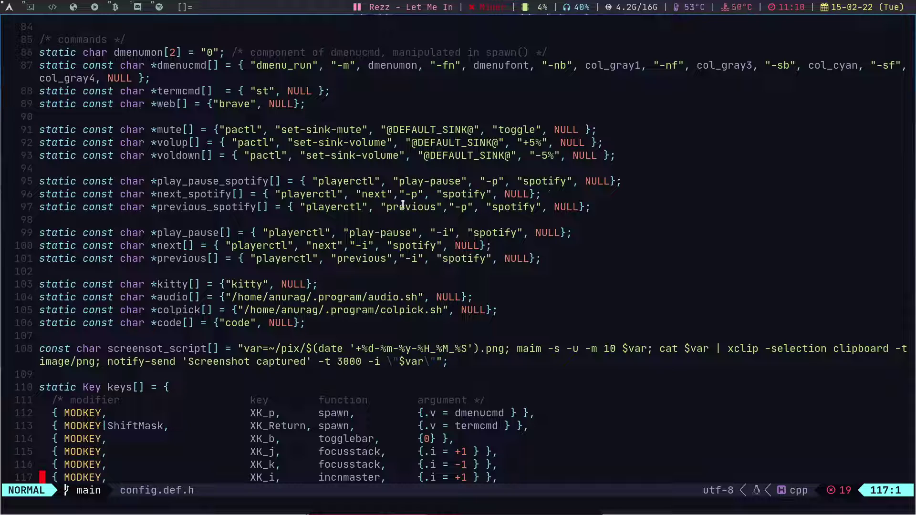
left_click_drag(602, 208, 14, 181)
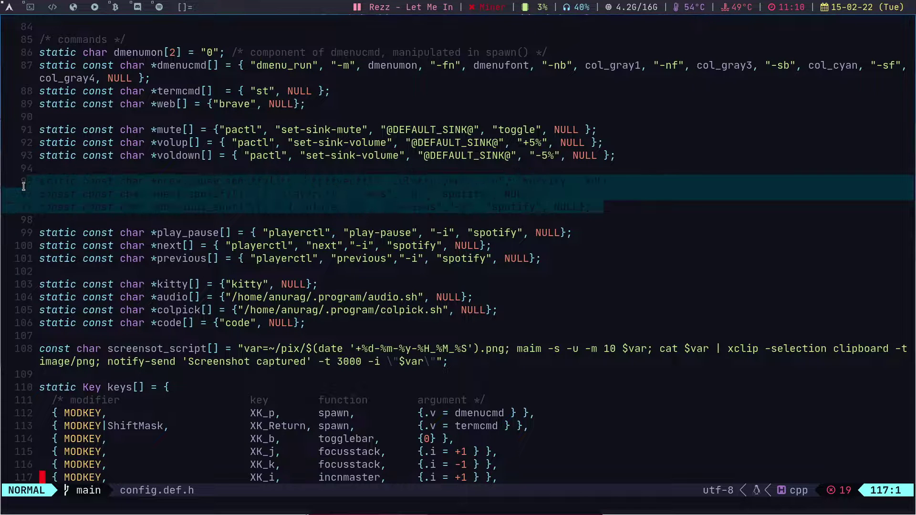
left_click(182, 245)
left_click_drag(544, 261, 8, 232)
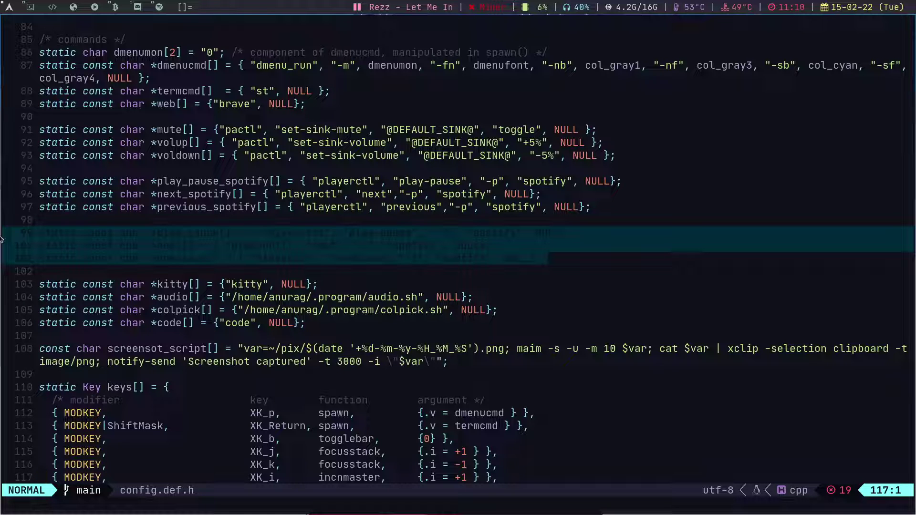
left_click(126, 224)
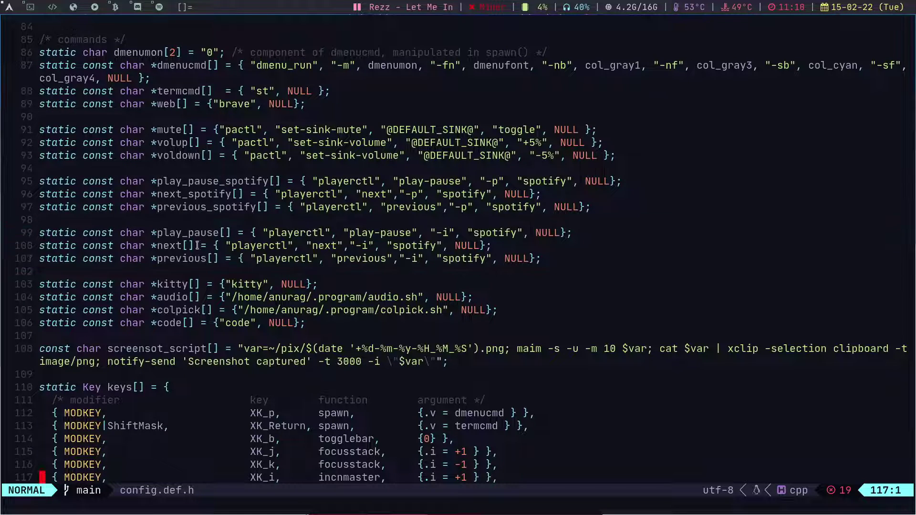
left_click_drag(518, 231, 259, 233)
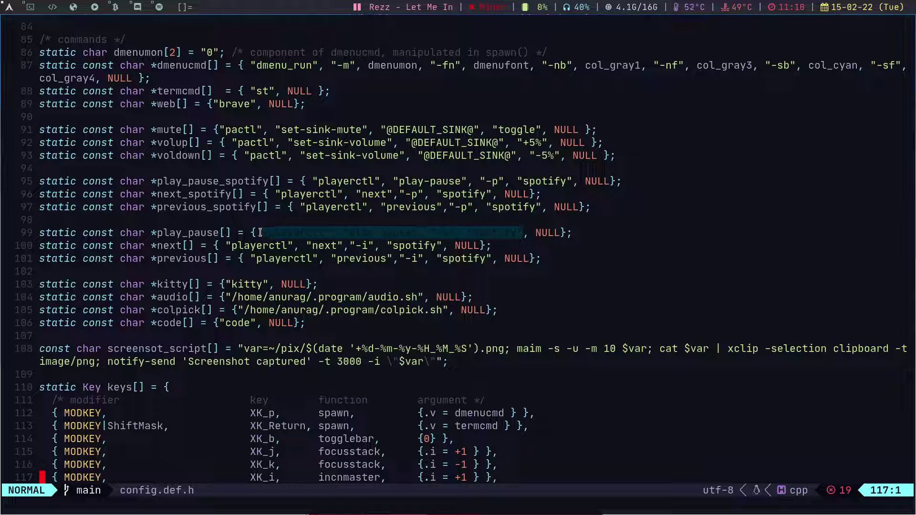
left_click(351, 213)
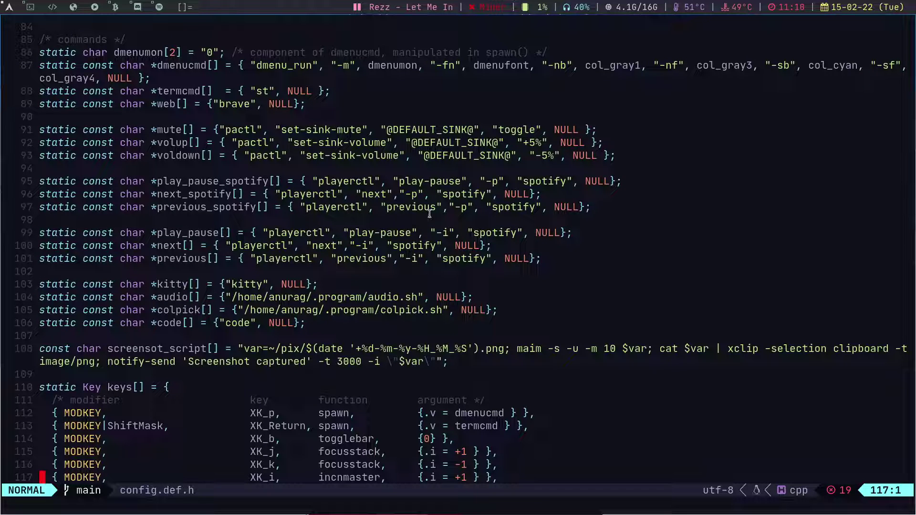
left_click_drag(588, 208, 9, 177)
left_click(9, 177)
left_click_drag(546, 260, 59, 235)
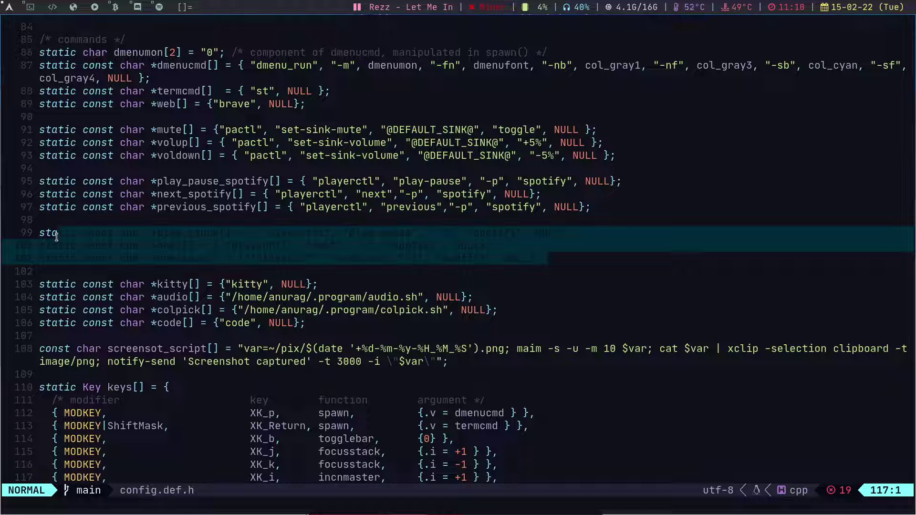
left_click(158, 233)
Step: Review the launcher commands for kitty, audio.sh, colpick.sh and code
key("j")
key("j")
key("j")
key("j")
key("j")
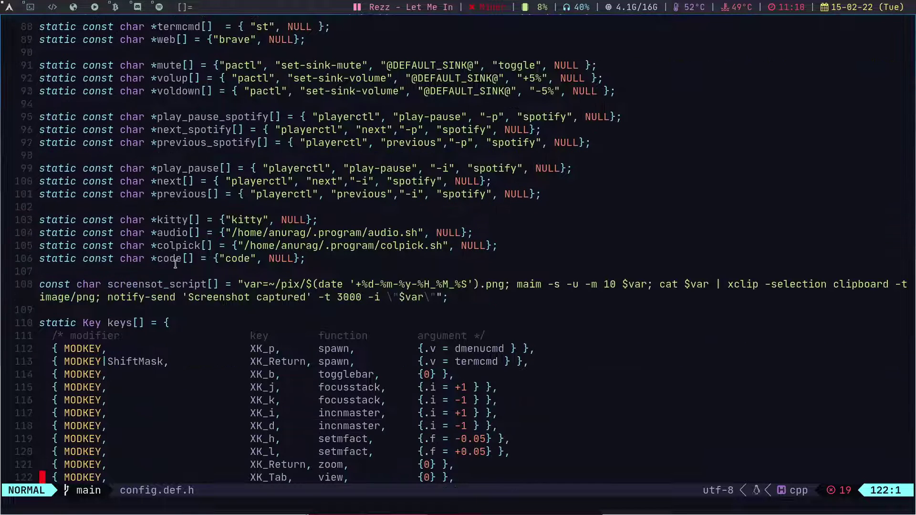
left_click_drag(486, 234, 146, 234)
left_click(144, 235)
left_click_drag(473, 234, 364, 233)
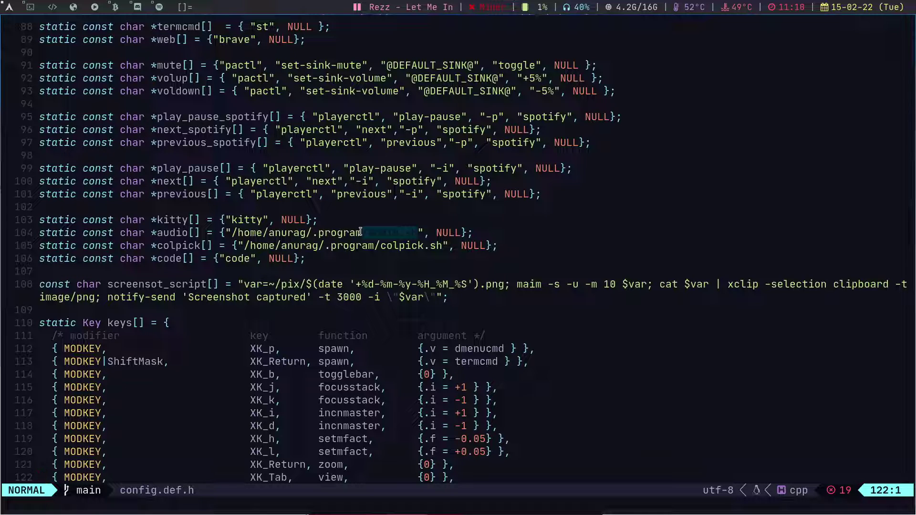
left_click(308, 257)
left_click_drag(308, 257, 192, 264)
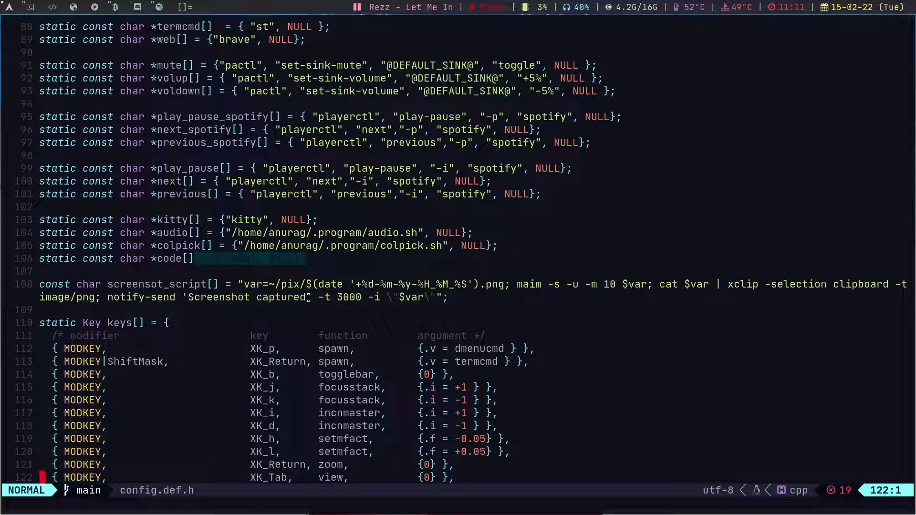
Step: Examine the first part of the screenshot script, which builds the date-stamped PNG path in ~/pix
left_click(154, 286)
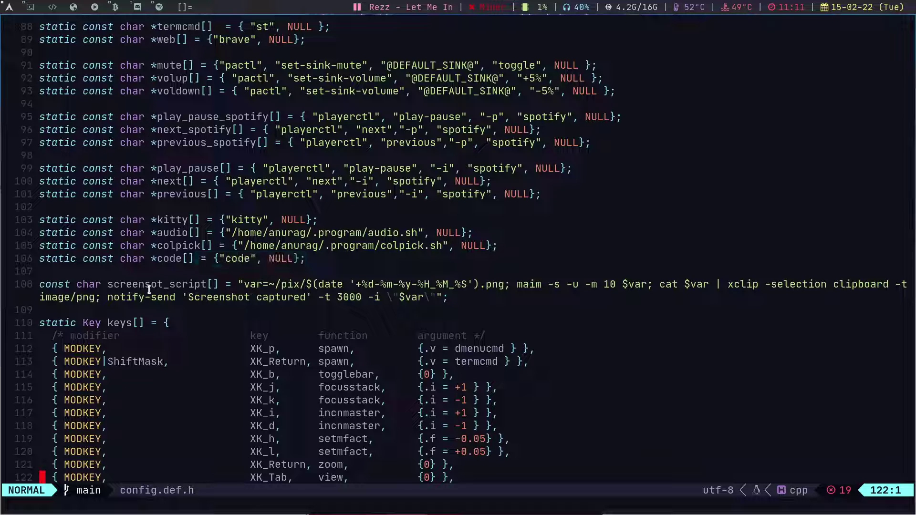
left_click_drag(241, 284, 414, 299)
left_click(402, 300)
left_click_drag(266, 285, 471, 283)
left_click(312, 285)
left_click(482, 285)
double_click(267, 285)
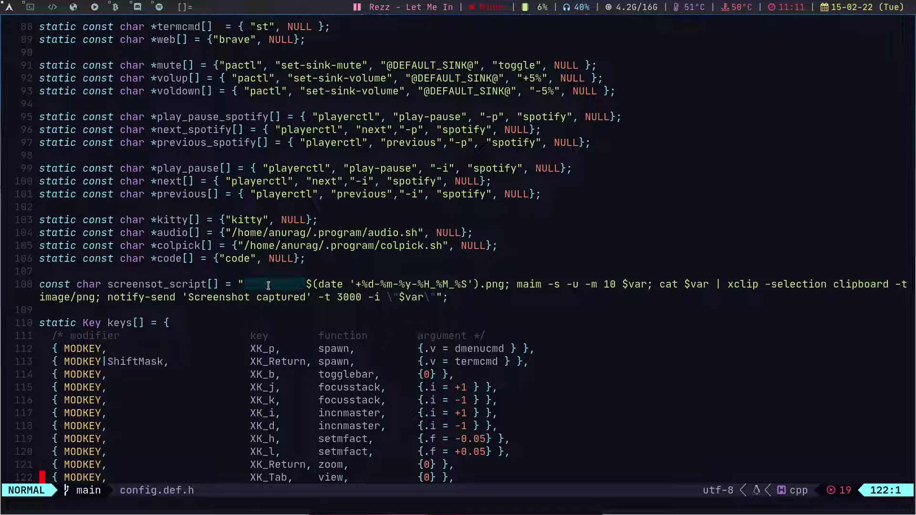
left_click_drag(268, 286, 542, 285)
left_click(502, 285)
left_click(517, 285)
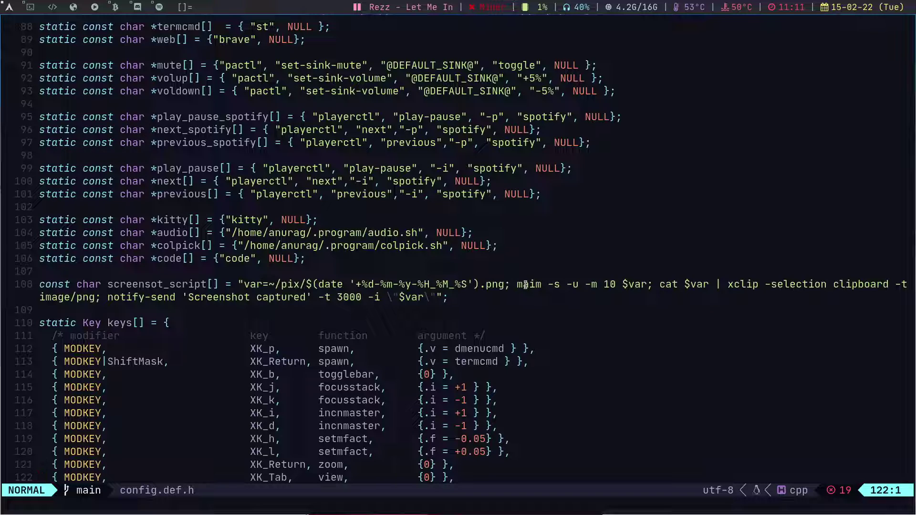
Step: Examine the maim capture, xclip clipboard and notify-send parts of the screenshot script
left_click_drag(516, 285, 648, 284)
left_click(618, 286)
left_click_drag(506, 285, 302, 285)
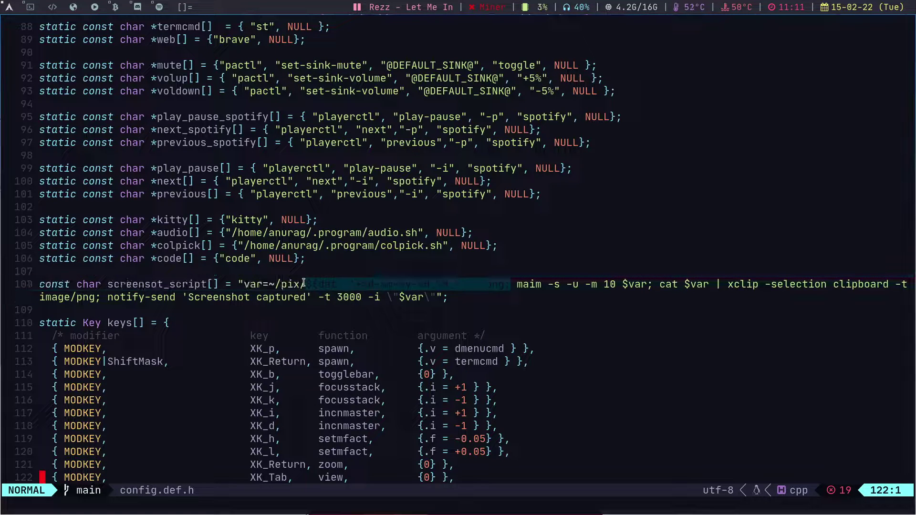
left_click(301, 285)
left_click_drag(693, 285, 845, 285)
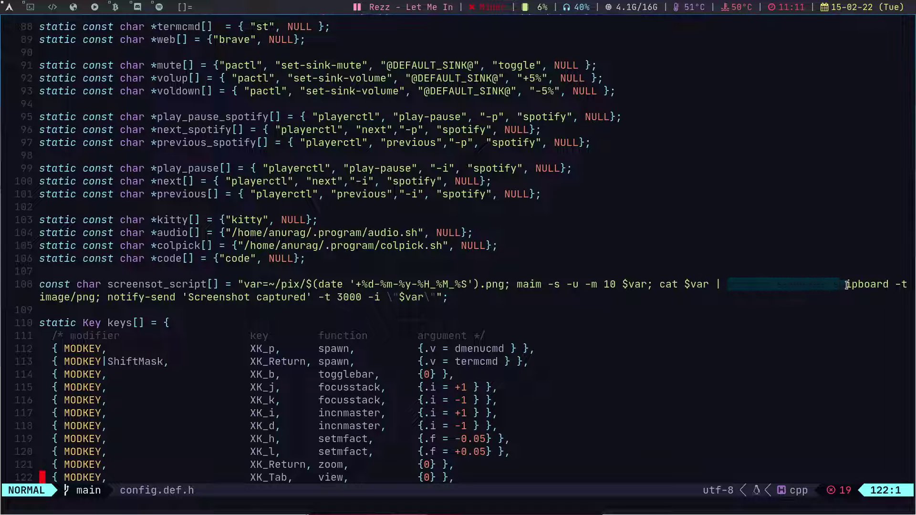
left_click(846, 285)
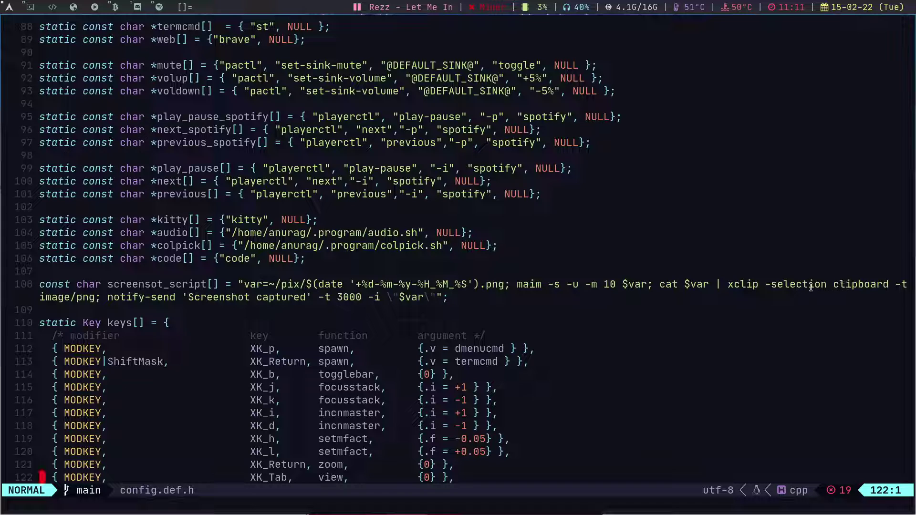
left_click_drag(728, 285, 100, 298)
left_click(97, 298)
left_click_drag(111, 300, 382, 299)
left_click(330, 298)
Step: Switch to an empty workspace, capture a region screenshot around the wallpaper's face, and dismiss the notification
key("super+1")
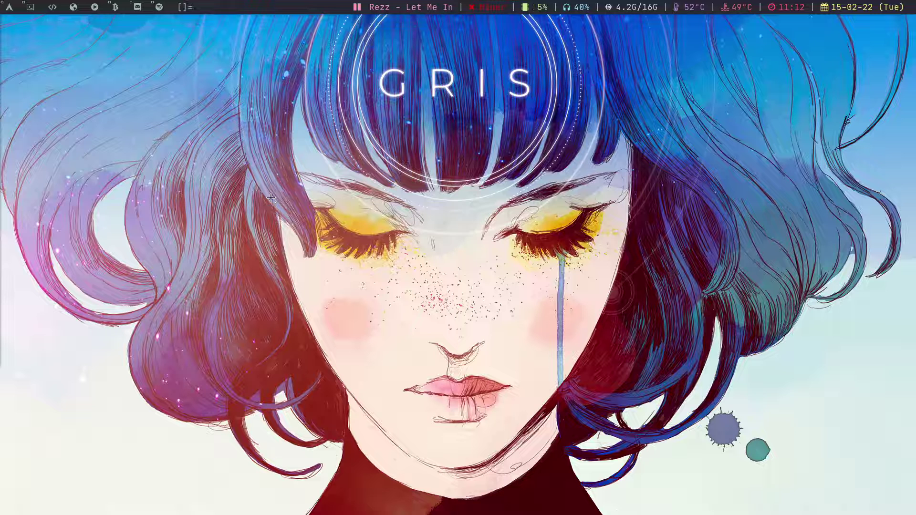
left_click_drag(229, 17, 682, 477)
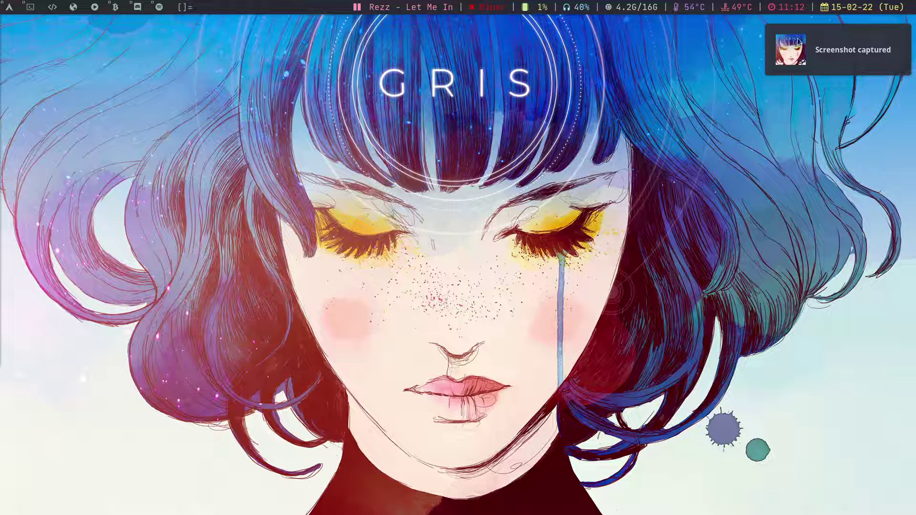
left_click(787, 55)
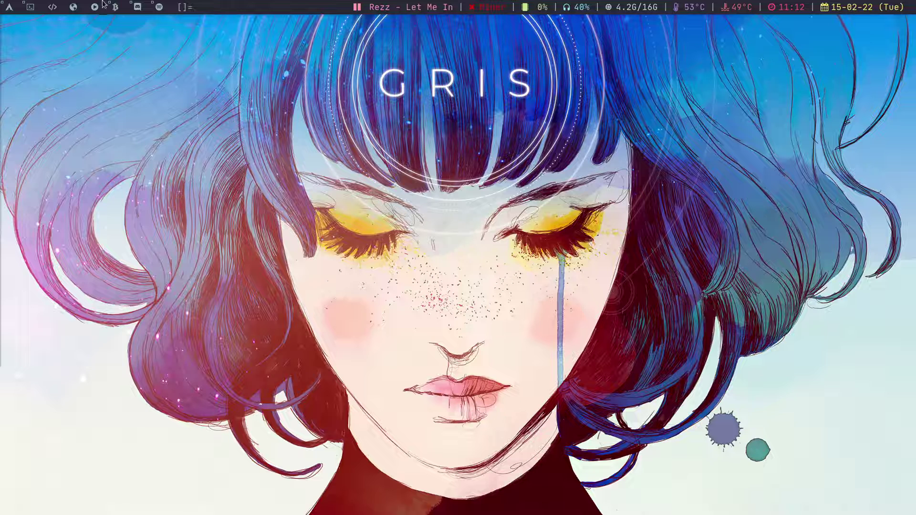
Step: Return to config.def.h and examine the key bindings from the dmenu entry down to the media keys
left_click(7, 7)
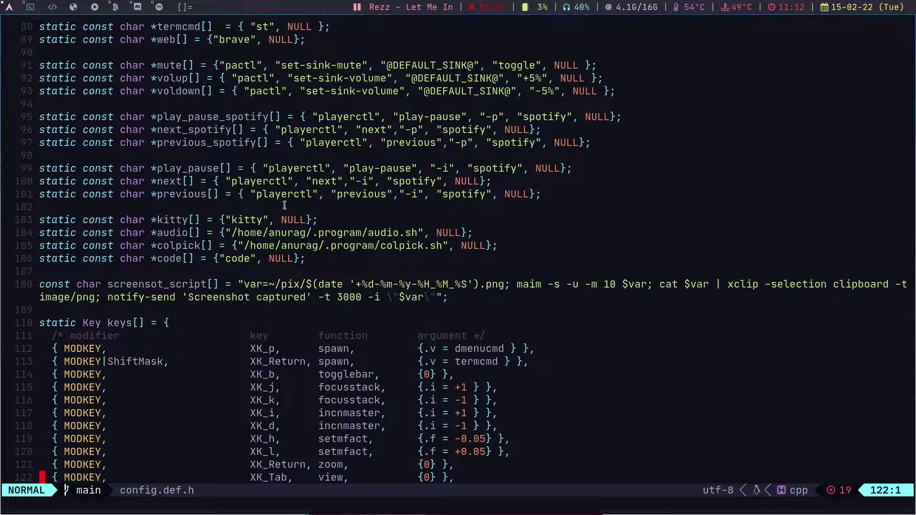
left_click_drag(14, 53, 628, 346)
key("j")
key("j")
key("j")
key("j")
key("j")
key("j")
key("j")
key("j")
key("j")
key("j")
key("j")
key("j")
key("j")
key("j")
key("j")
key("j")
key("j")
key("j")
key("j")
key("j")
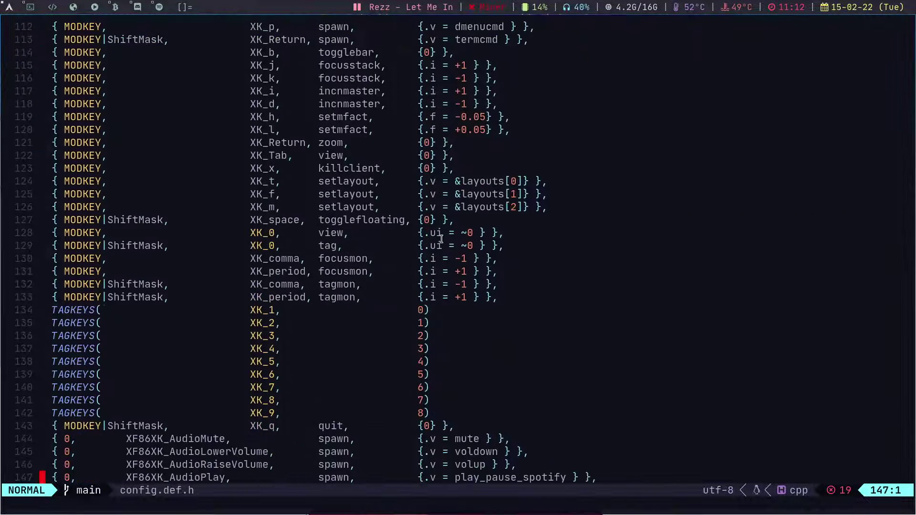
Step: Examine the remaining key bindings in config.def.h, from the tag keys and media keys to the web and code launchers
key("j")
key("j")
key("j")
key("j")
key("j")
key("j")
key("j")
key("j")
key("j")
key("j")
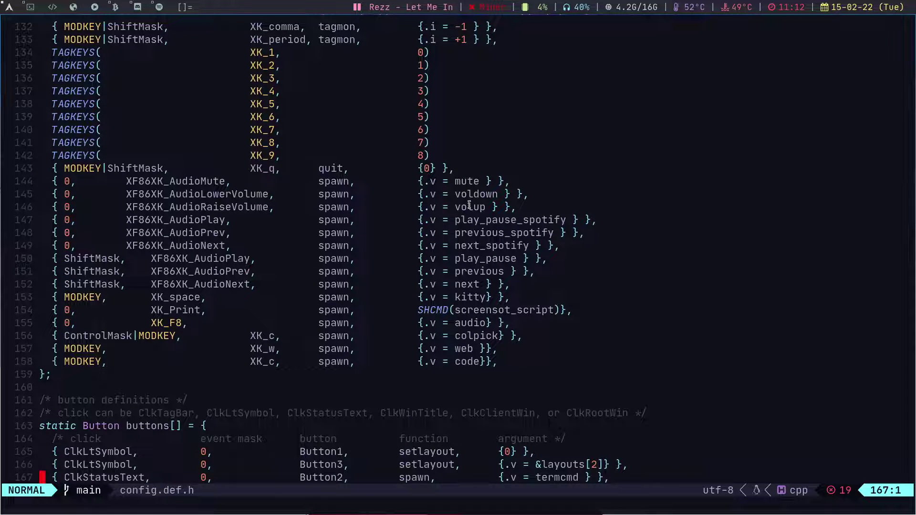
left_click_drag(531, 365, 7, 164)
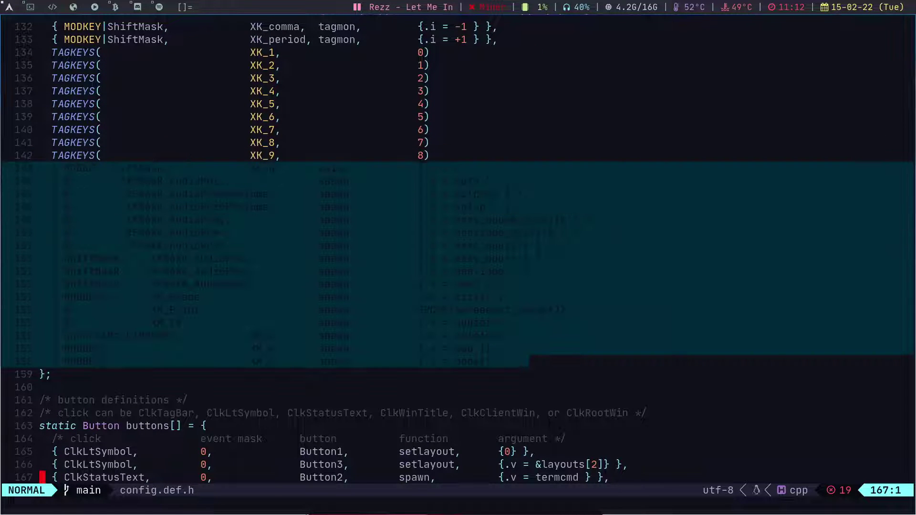
left_click(117, 173)
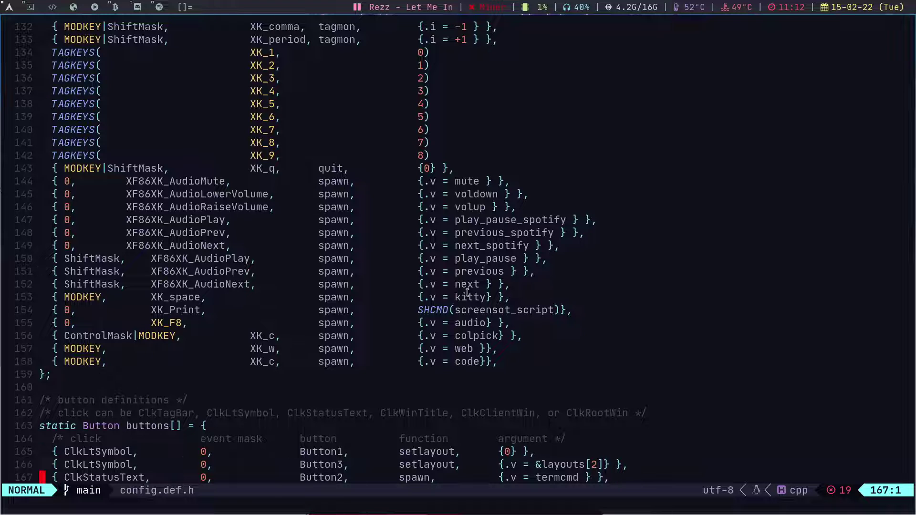
scroll(482, 265, "down", 3)
scroll(475, 270, "up", 2)
Step: Quit config.def.h and open the patches folder of my-dwm in the file manager
type("20k:q")
key("Return")
key("k")
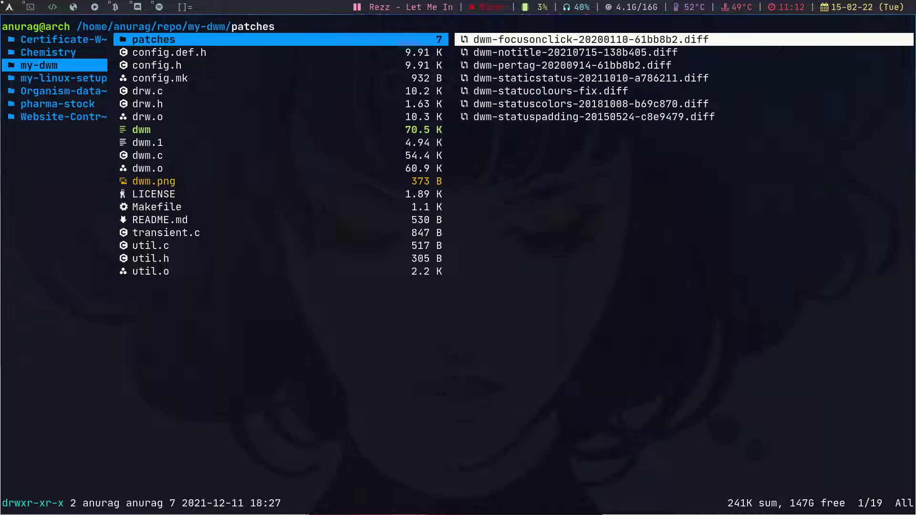
key("l")
Step: Look through the dwm patch files, from focusonclick to the last ones and back, and preview the notitle patch
key("j")
key("k")
key("j")
key("j")
key("j")
key("j")
key("j")
key("j")
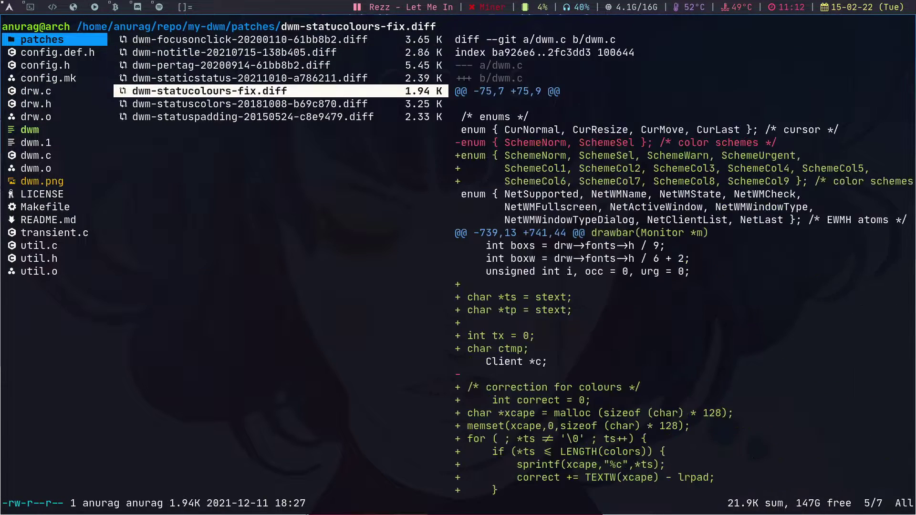
key("k")
key("k")
key("k")
key("k")
key("k")
key("k")
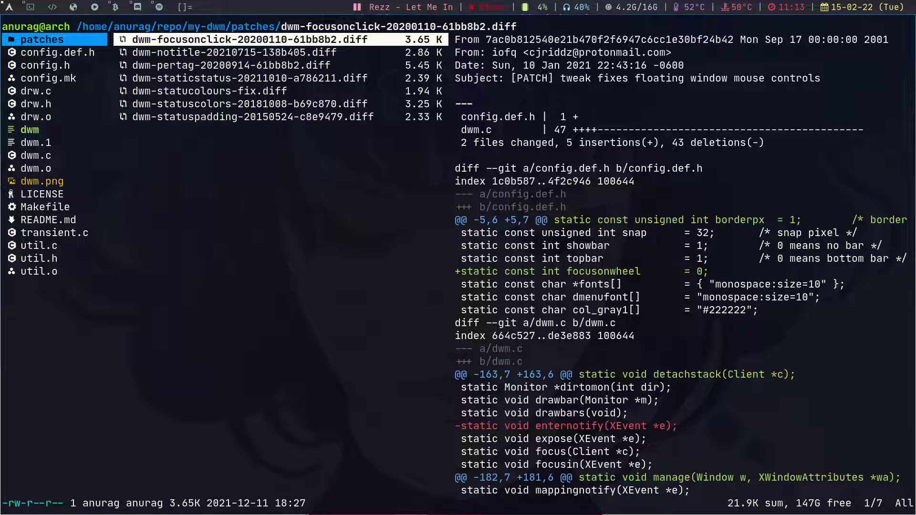
left_click(313, 51)
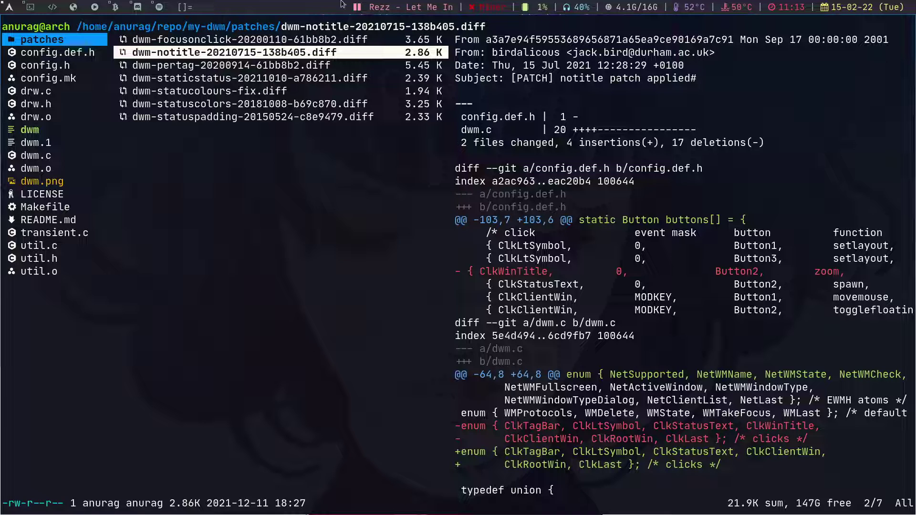
Step: Preview the pertag patch and try the floating and monocle layouts on the empty code workspace, returning to the first workspace
left_click(202, 65)
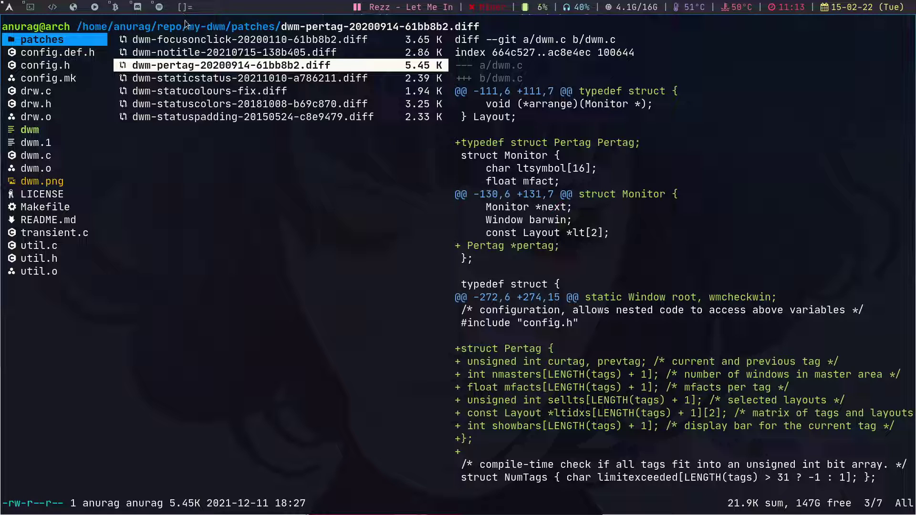
left_click(48, 5)
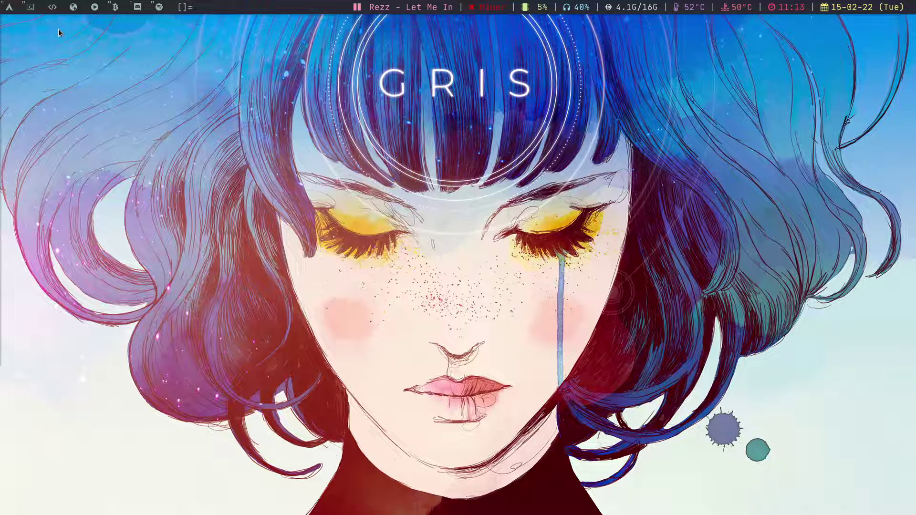
key("super+f")
key("super+m")
left_click(9, 6)
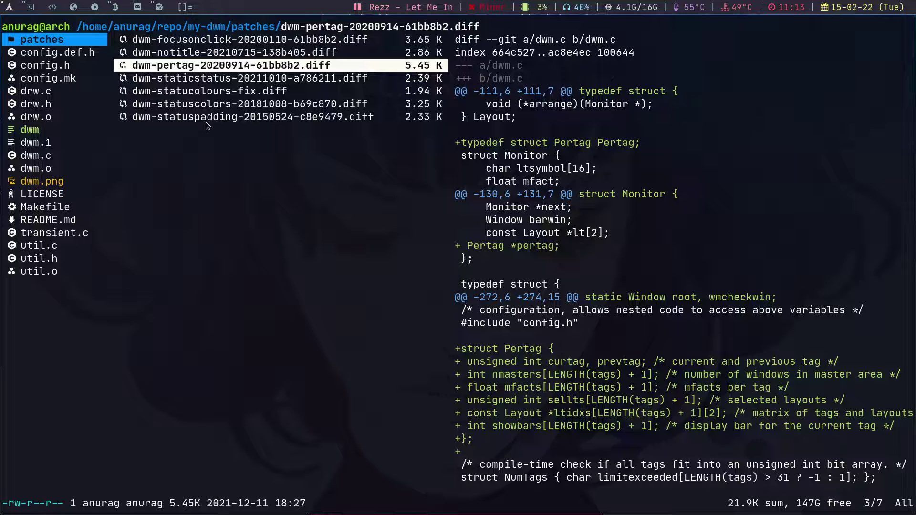
Step: Examine the diffs of the staticstatus, statucolours-fix, statuscolors and statuspadding patches
left_click(209, 83)
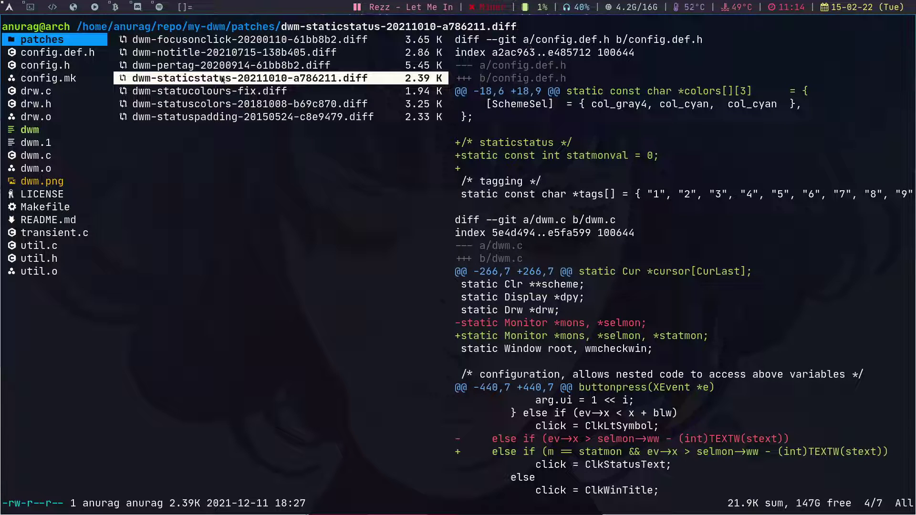
left_click(220, 90)
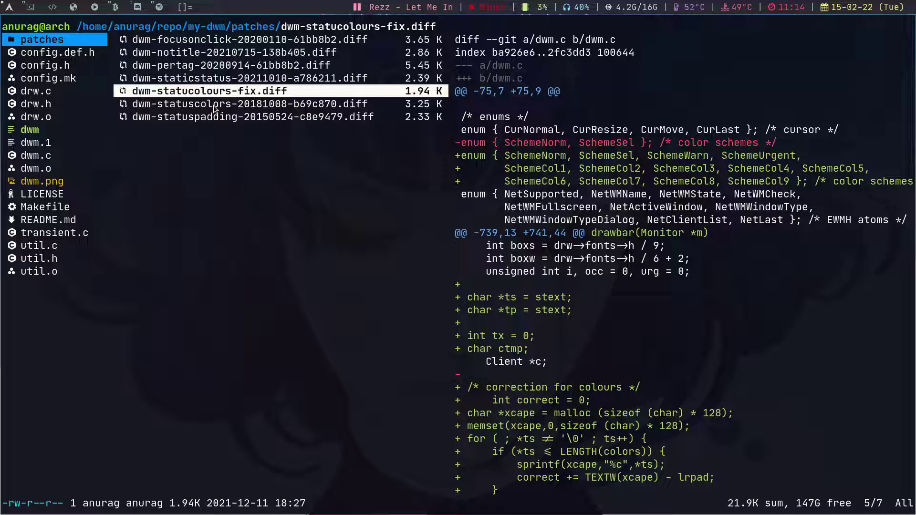
left_click(213, 106)
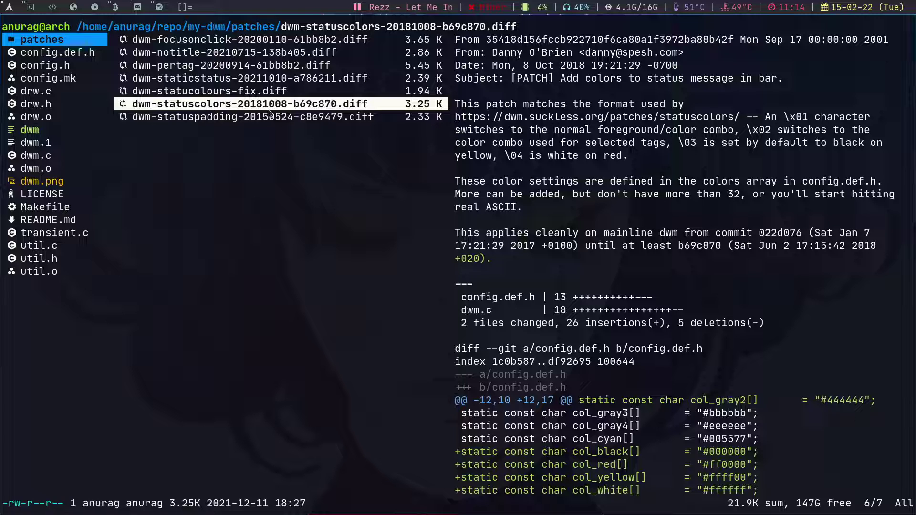
scroll(615, 244, "down", 3)
scroll(615, 245, "down", 1)
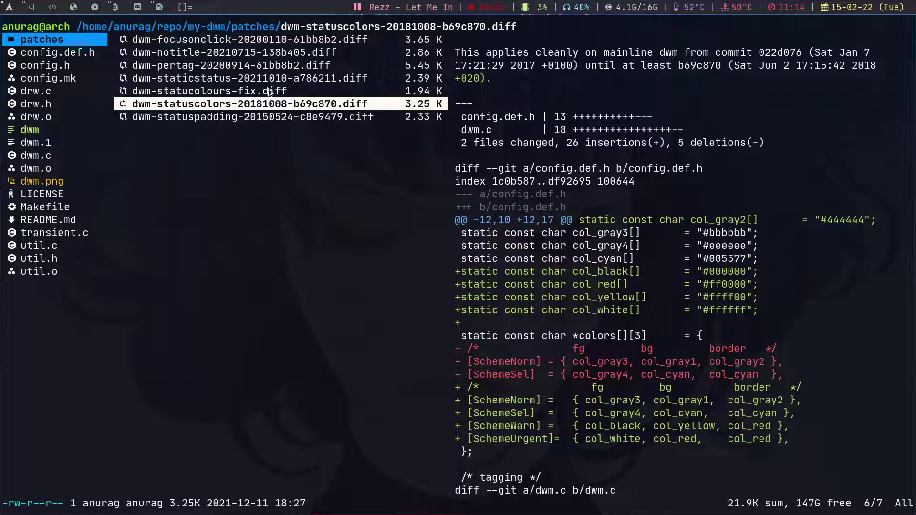
left_click(216, 94)
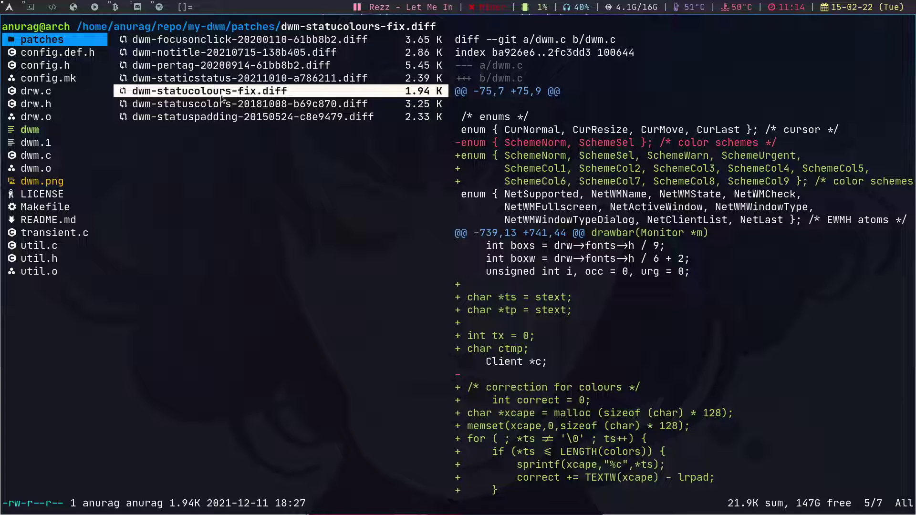
left_click(217, 119)
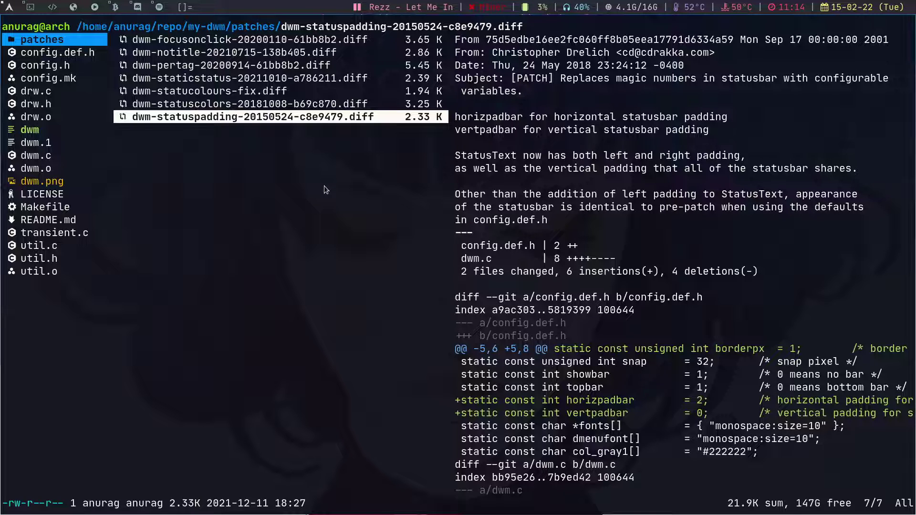
Step: Quit the file manager and change the shell to the home directory
key("q")
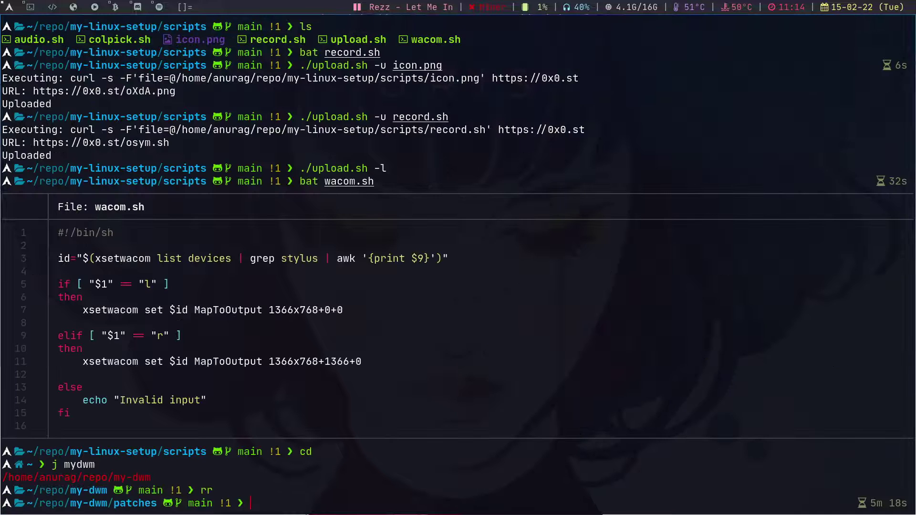
type("cd")
key("Return")
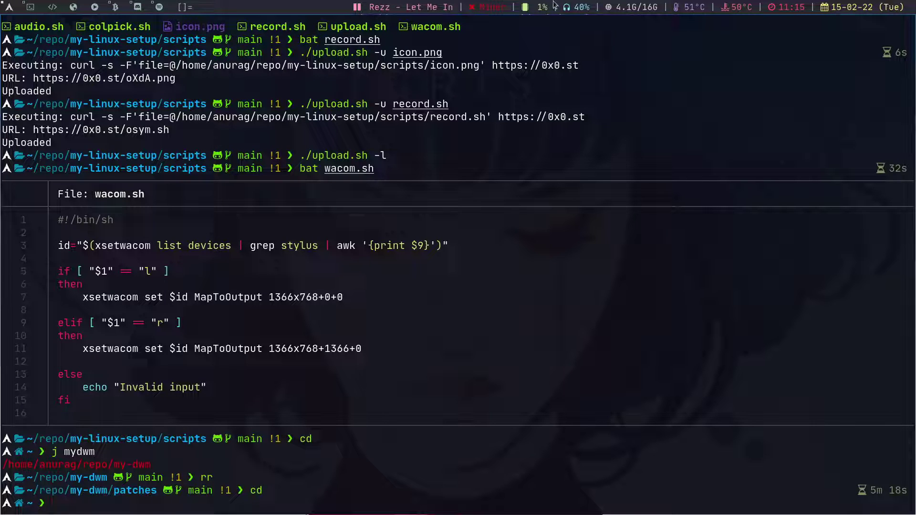
Step: Switch to the web browser, search for "dwmbar github" in a new tab, and open the thytom/dwmbar repository
left_click(39, 7)
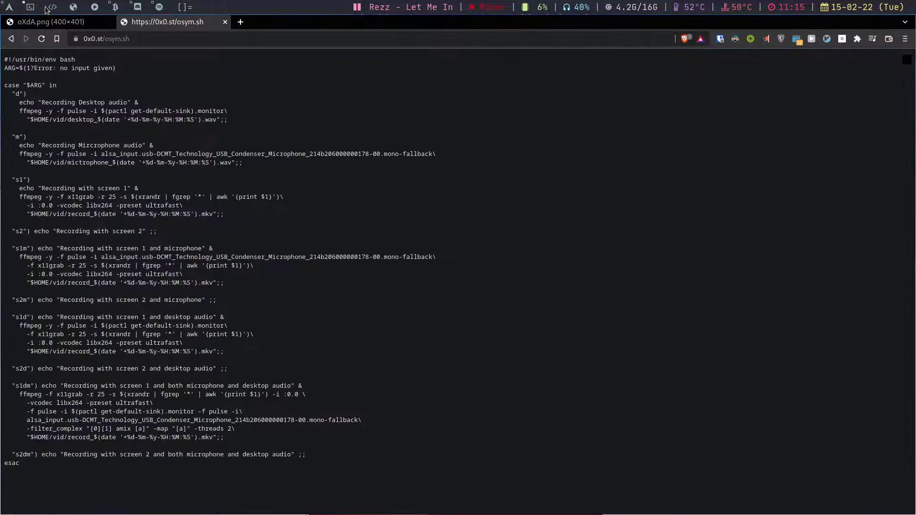
left_click(240, 21)
type("dwmbar githu")
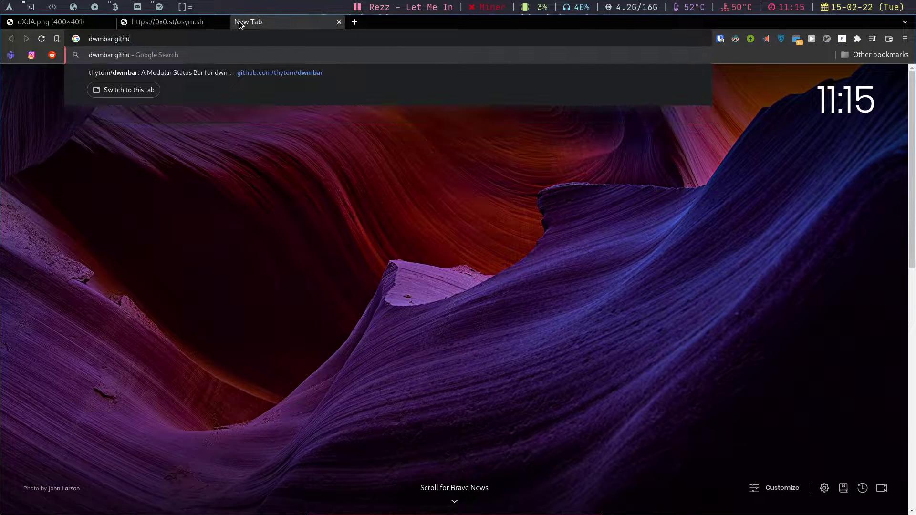
type("b")
key("Return")
left_click(168, 156)
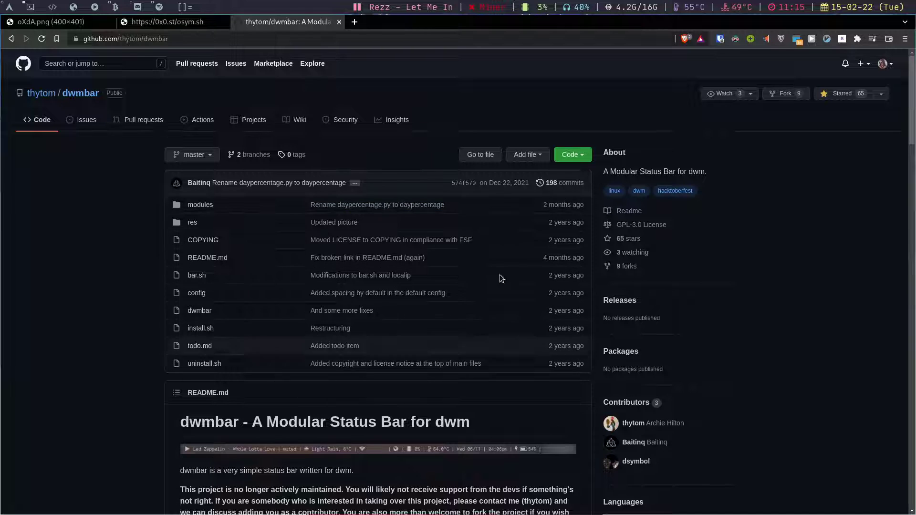
Step: Examine the dwmbar repository's README and About description, and return to the terminal workspace
scroll(426, 363, "down", 3)
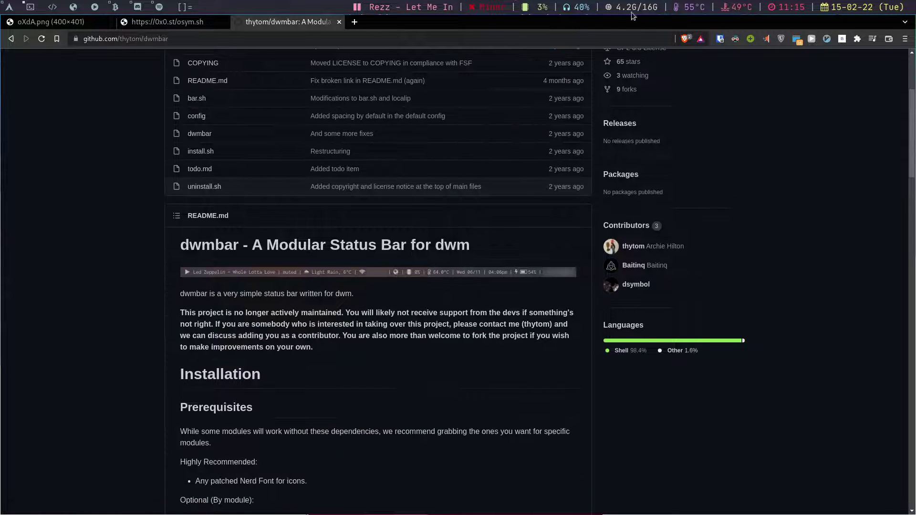
scroll(511, 160, "up", 3)
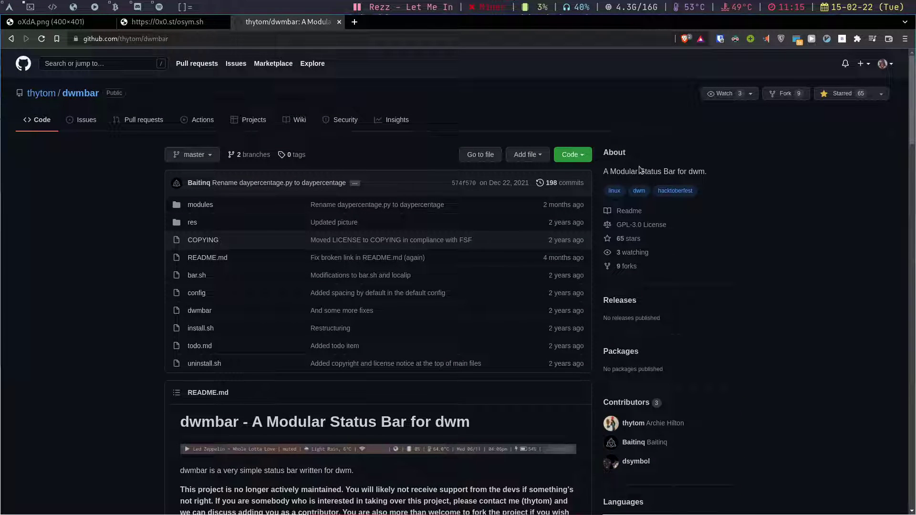
left_click_drag(710, 171, 602, 171)
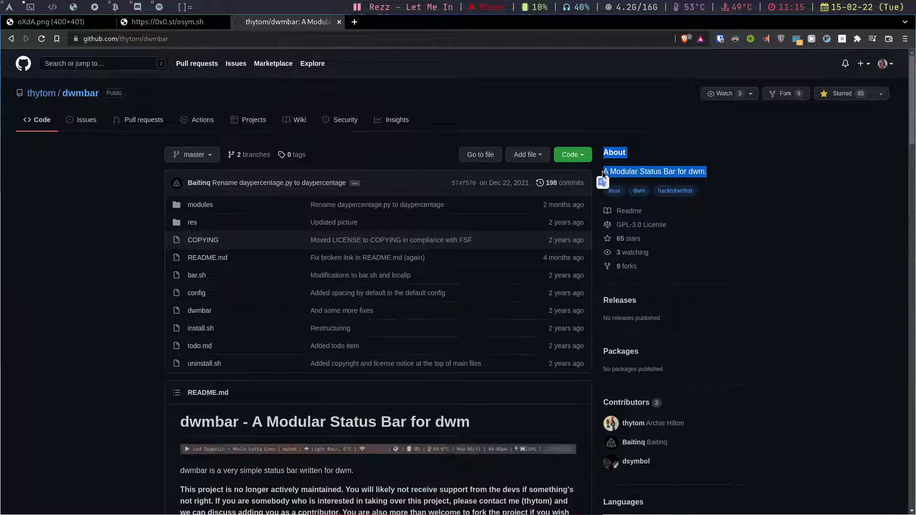
left_click(602, 171)
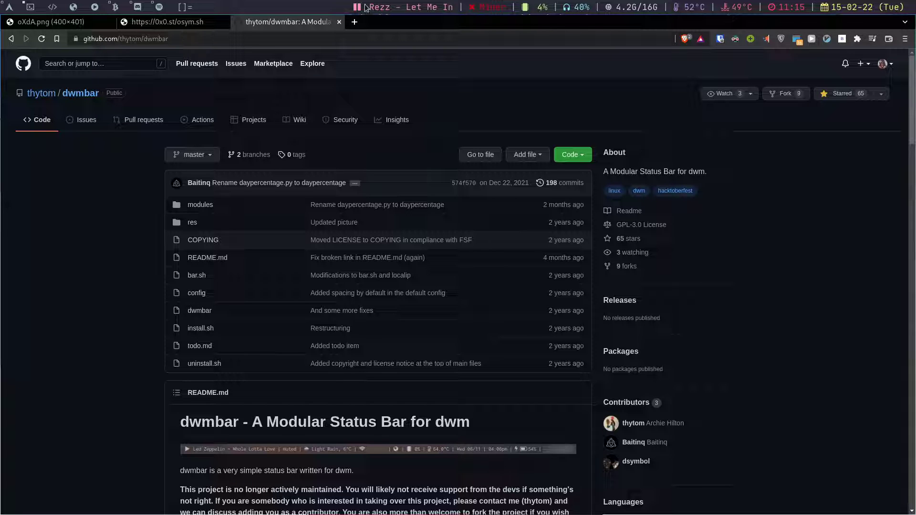
left_click(14, 6)
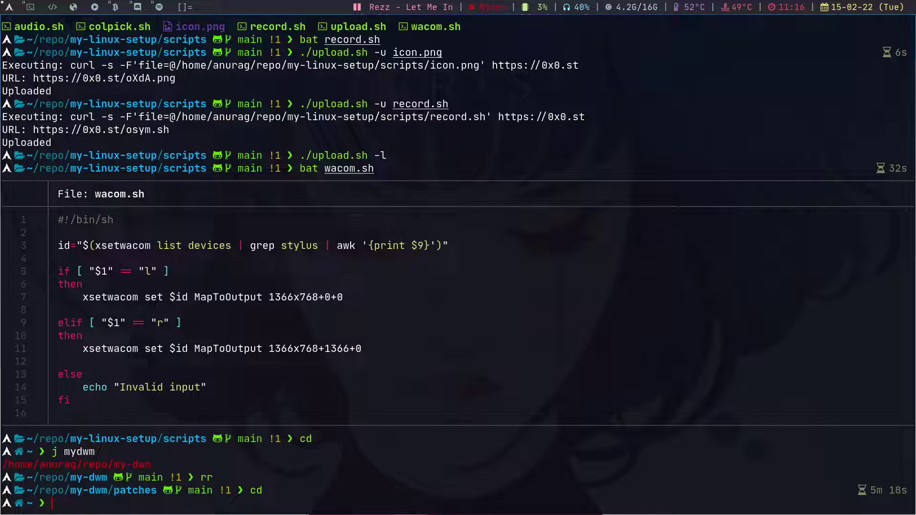
Step: Demonstrate the status bar's volume module by toggling mute and raising the volume to 70%
key("XF86AudioMute")
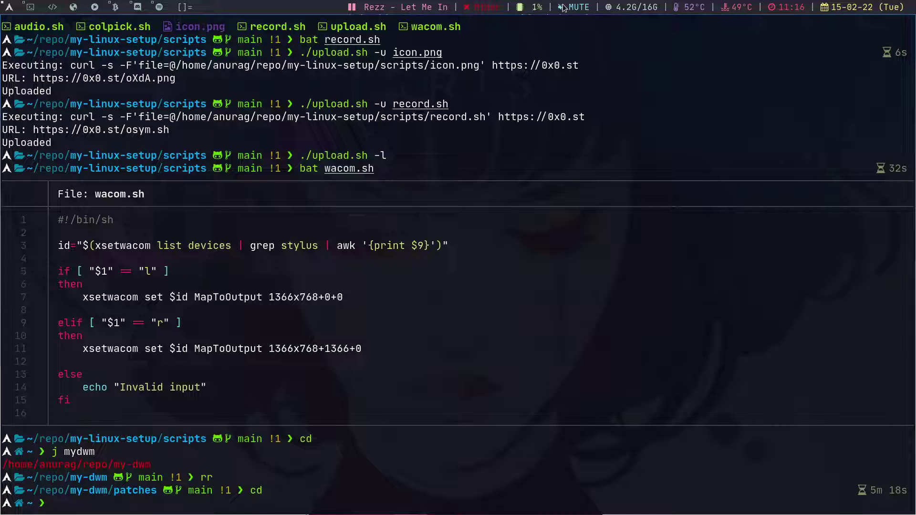
scroll(563, 9, "up", 6)
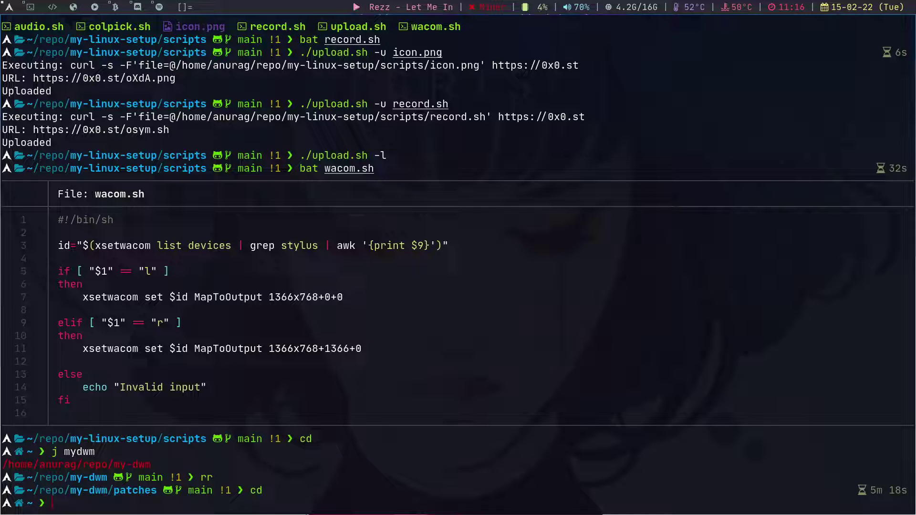
key("XF86AudioMute")
key("XF86AudioMute")
Step: Open a new terminal on the code workspace, start the GPU miner with the mine command, and stop it
left_click(59, 3)
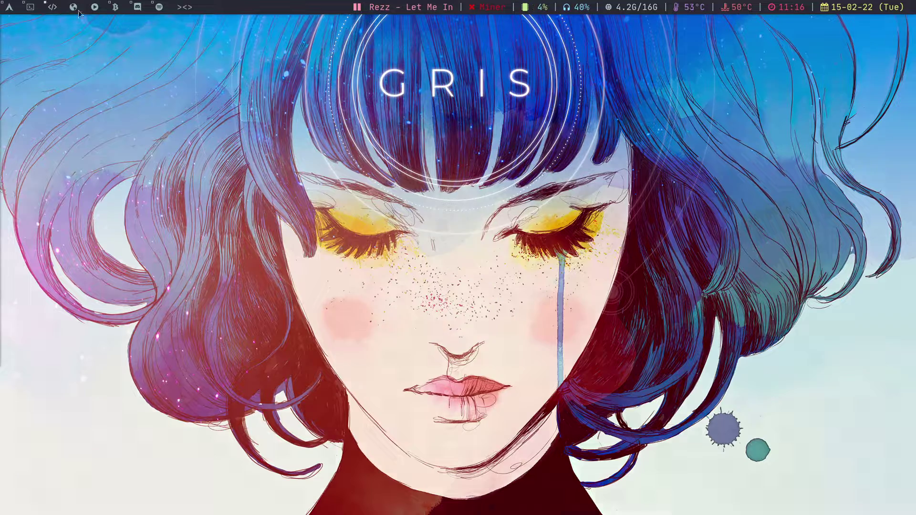
key("super+Return")
type("mine")
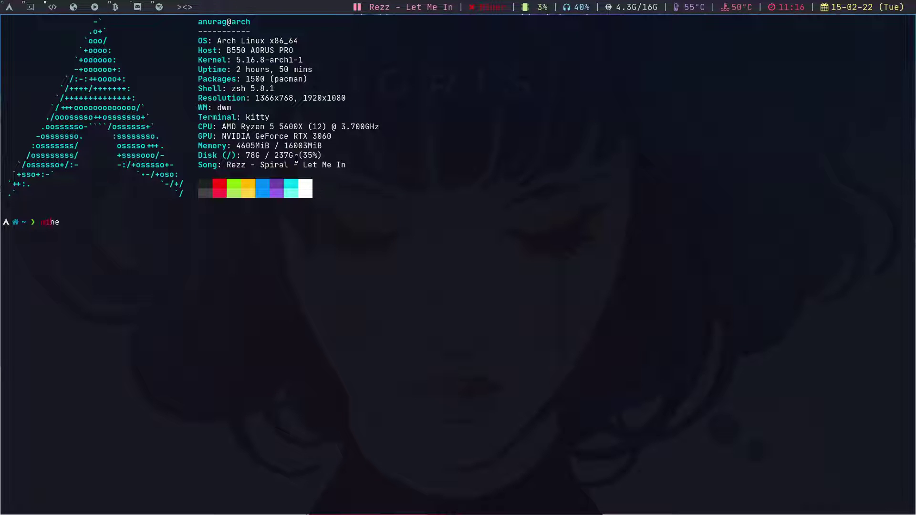
key("Return")
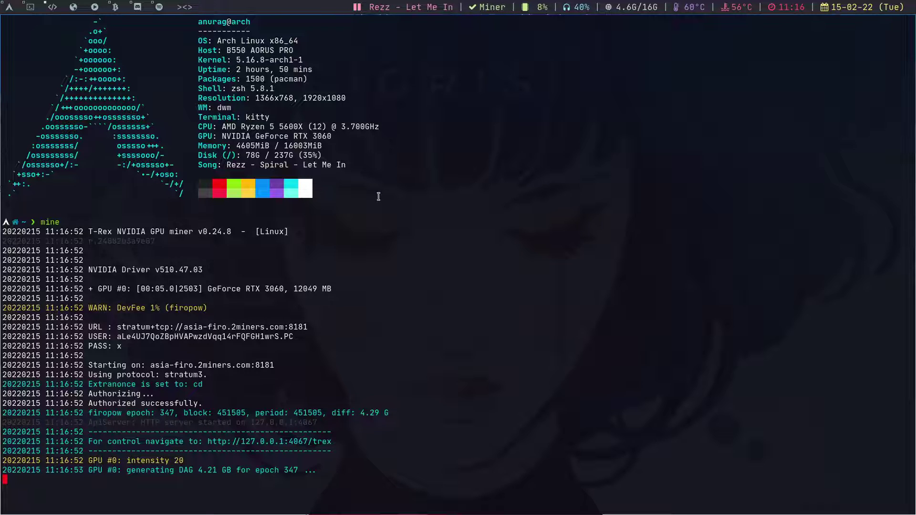
key("ctrl+c")
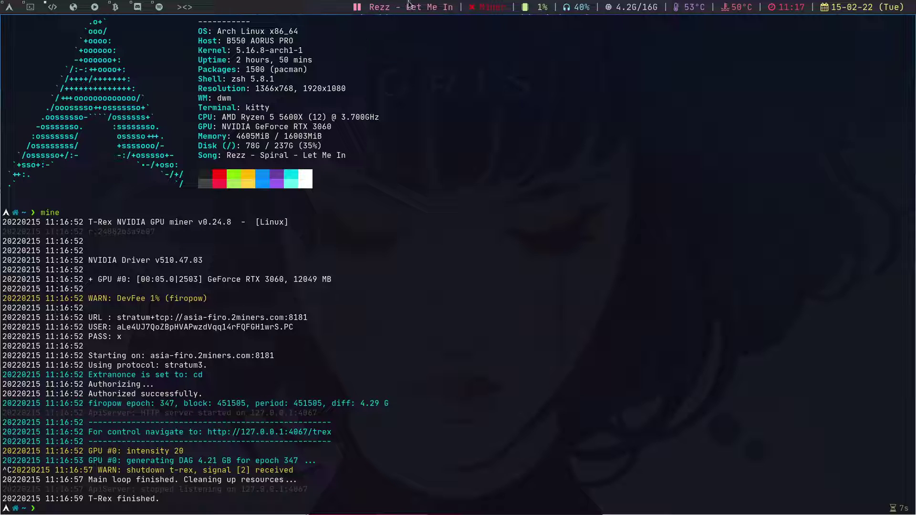
Step: Back in the first workspace's terminal, jump to the dwmbar directory and open it in the file manager with rr
left_click(17, 6)
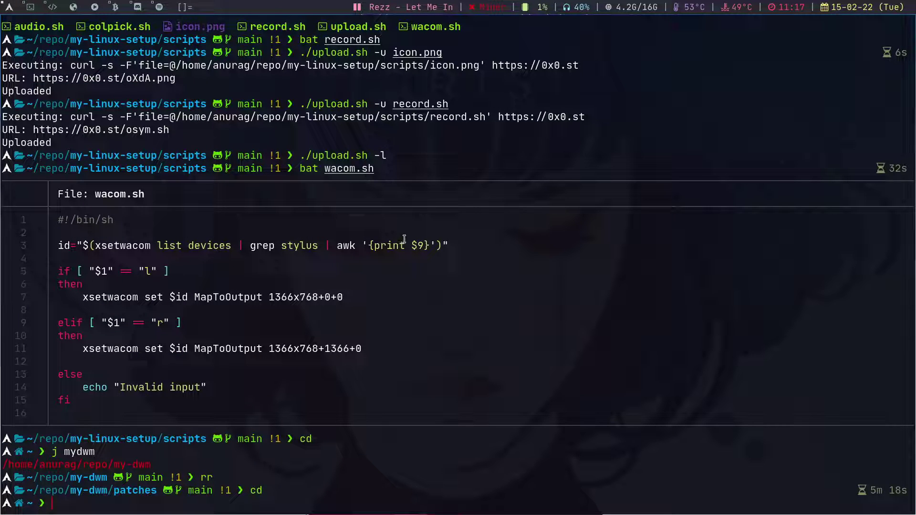
type("j dwmbar")
key("Return")
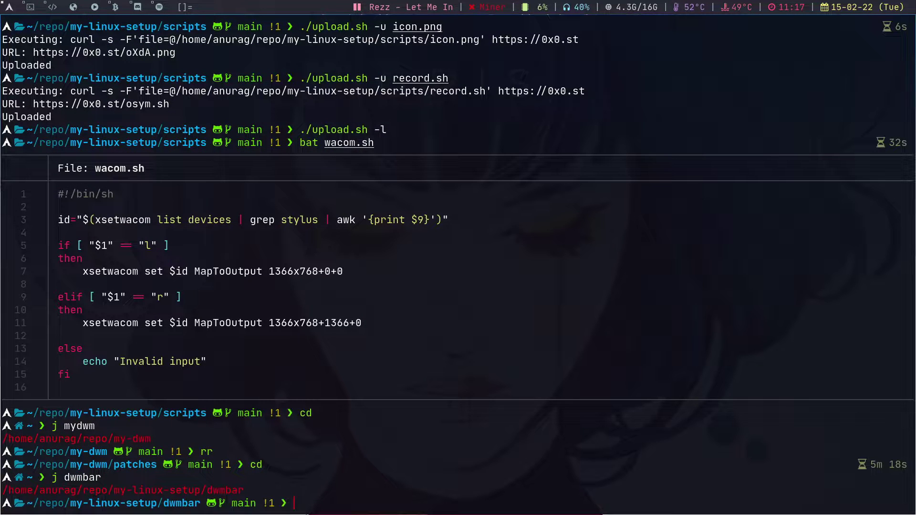
type("ls")
key("Return")
type("rr")
key("Return")
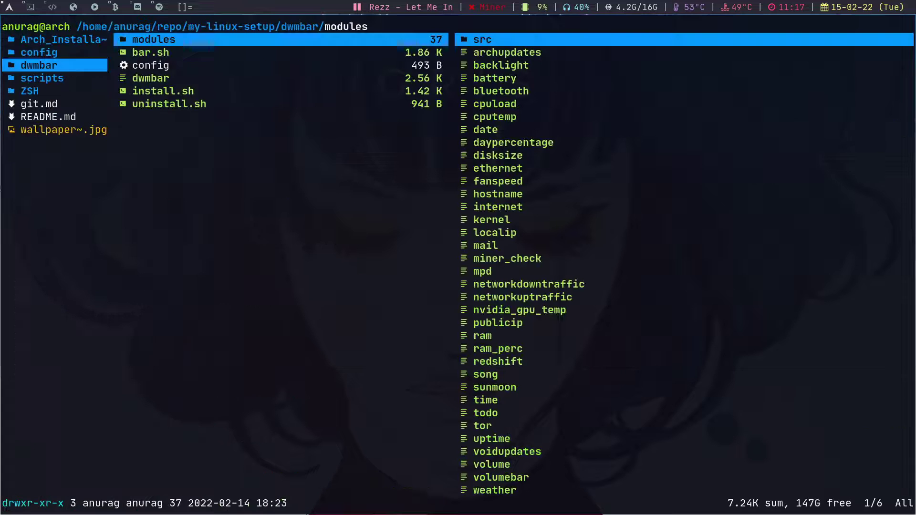
Step: Enter the dwmbar modules directory, leave the file manager there, and open the song module in nvim
key("l")
key("q")
key("Up")
key("BackSpace")
key("BackSpace")
key("BackSpace")
key("BackSpace")
key("BackSpace")
key("BackSpace")
key("BackSpace")
key("BackSpace")
key("BackSpace")
key("BackSpace")
key("BackSpace")
key("BackSpace")
type("nvim ")
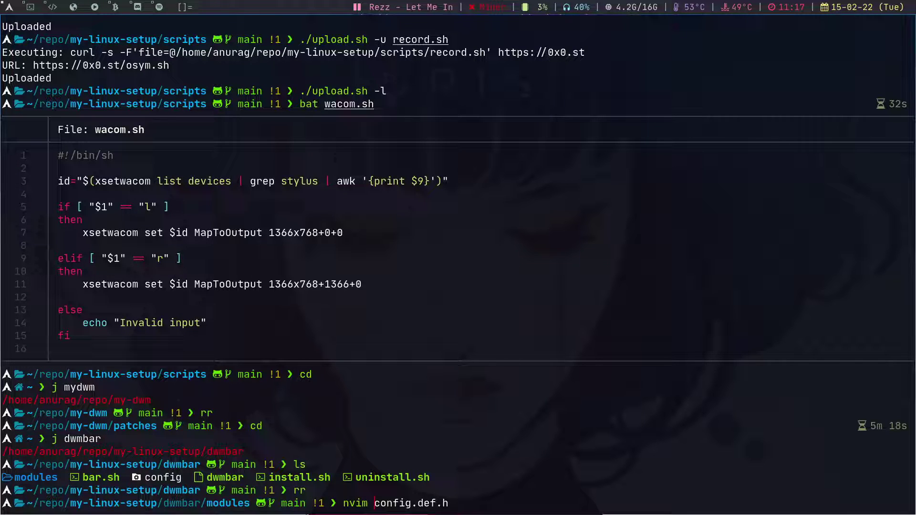
type("song")
key("Return")
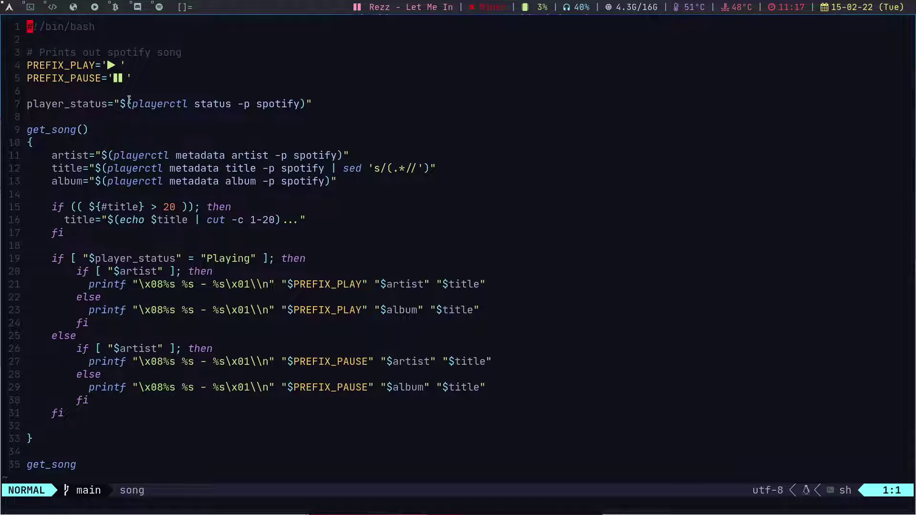
Step: Demonstrate the status bar's song module by resuming playback, skipping forward through tracks, going back to Rezz - Let Me In, and pausing
left_click_drag(33, 53, 118, 422)
left_click(118, 422)
key("XF86AudioPlay")
key("XF86AudioNext")
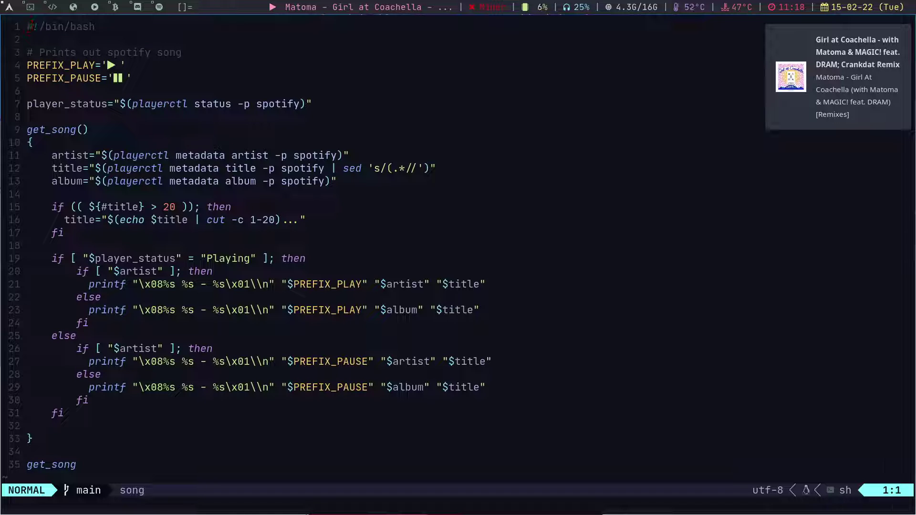
key("XF86AudioNext")
key("XF86AudioNext")
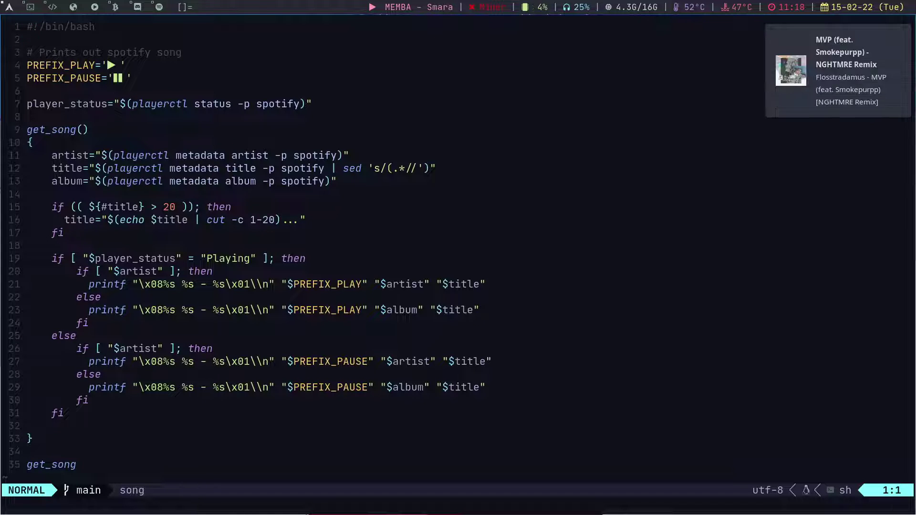
key("XF86AudioPrev")
key("XF86AudioPrev")
key("XF86AudioPrev")
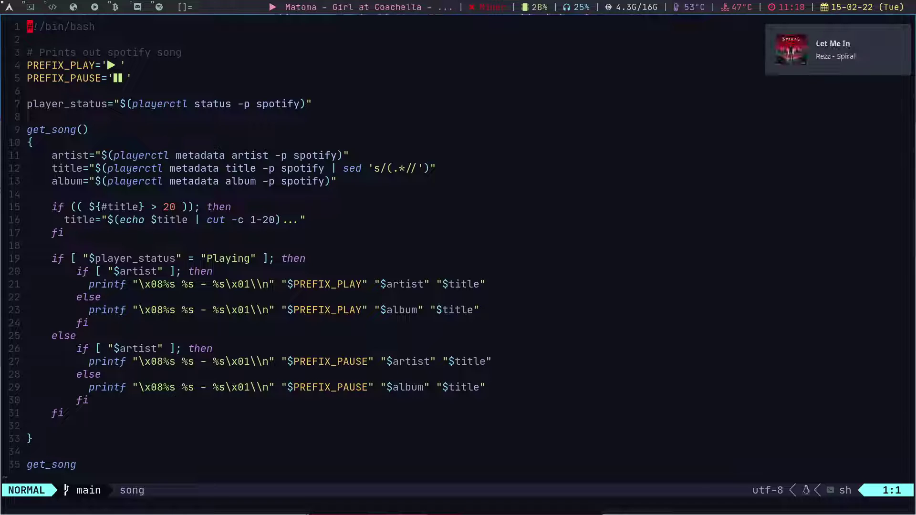
key("XF86AudioPlay")
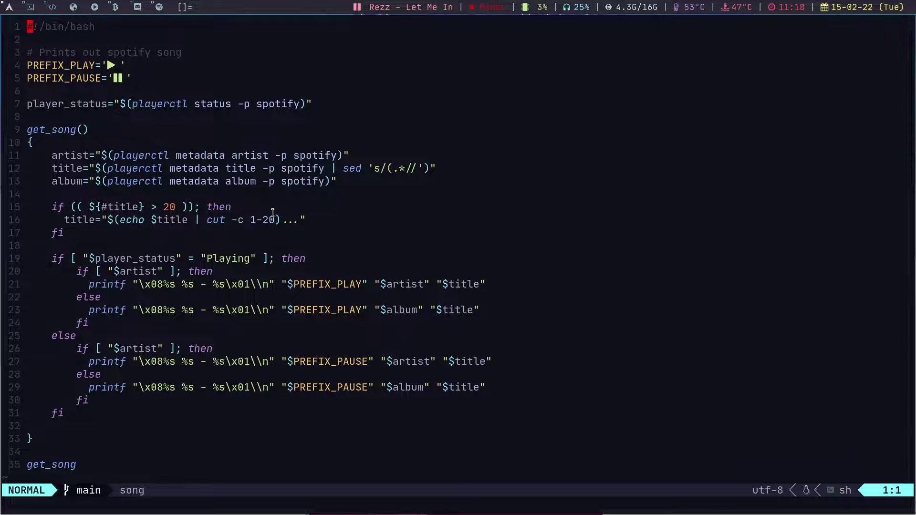
Step: Close the song file without saving and return to the home directory
type(":q")
key("Return")
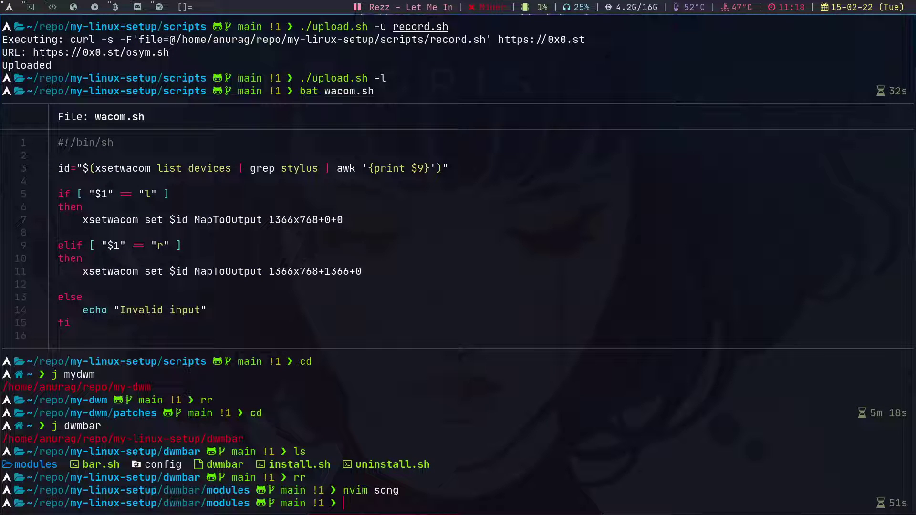
type("cd")
key("Return")
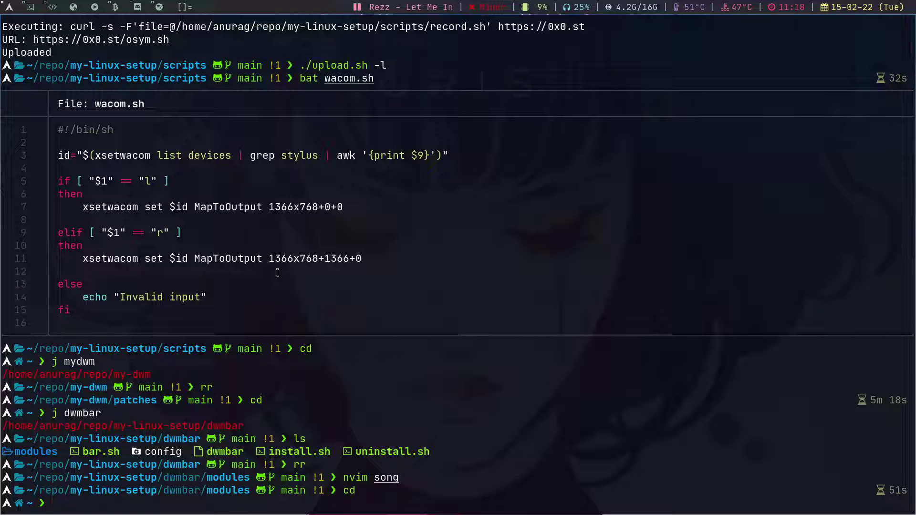
Step: Jump to the nvim configuration directory and open it in the file manager with rr
type("j nvim")
key("Return")
type("rr")
key("Return")
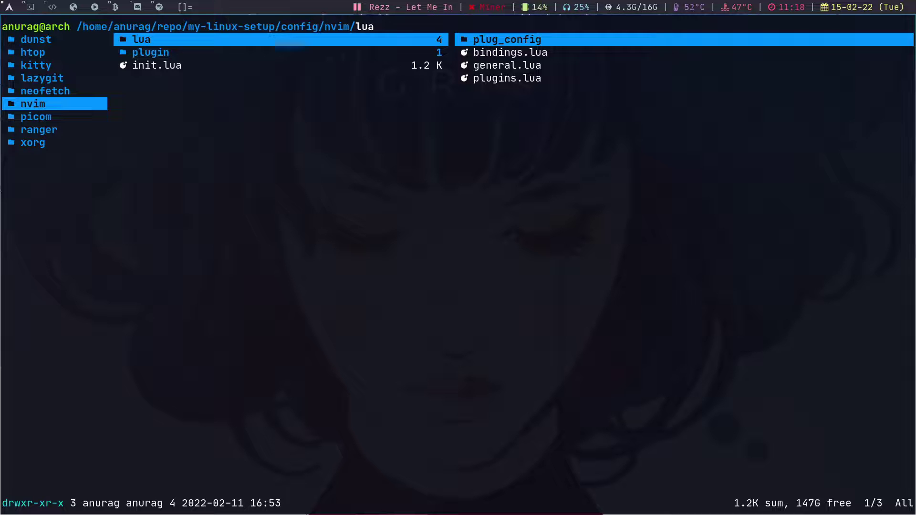
Step: Look through the nvim configuration's lua folder and preview the plugin settings in plug_config down to gitsigns.lua
key("j")
key("j")
key("k")
key("k")
key("j")
key("l")
key("h")
key("k")
key("l")
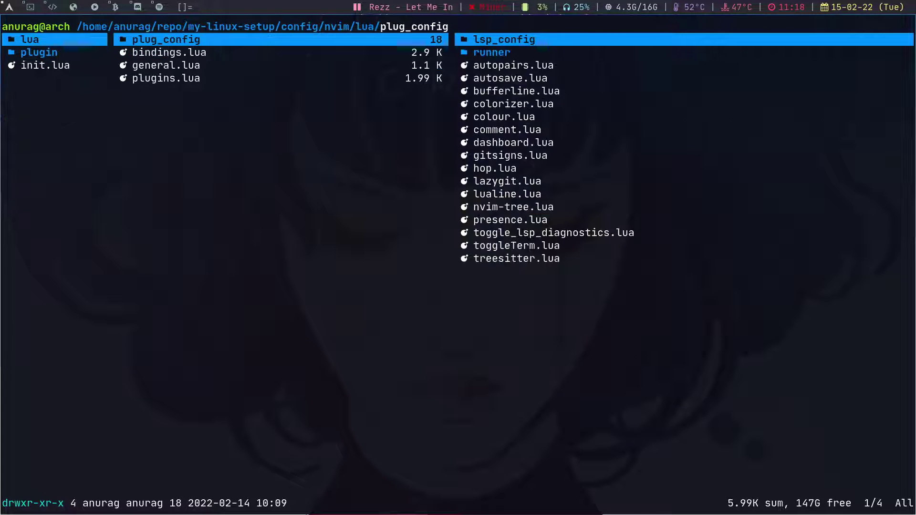
key("l")
key("j")
key("j")
key("j")
key("j")
key("j")
key("j")
key("j")
key("j")
key("j")
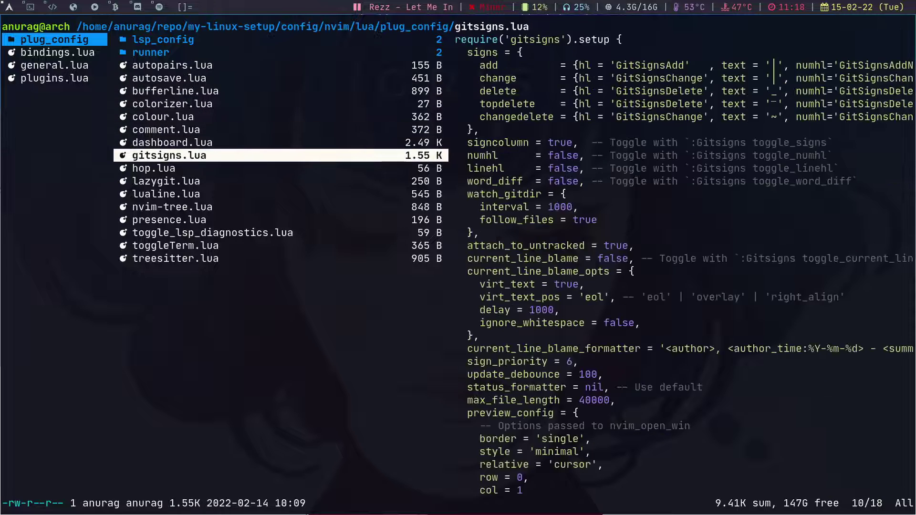
Step: Go back up to the config directory, leave the file manager, and return to the home directory
key("h")
key("j")
key("j")
key("j")
key("h")
key("h")
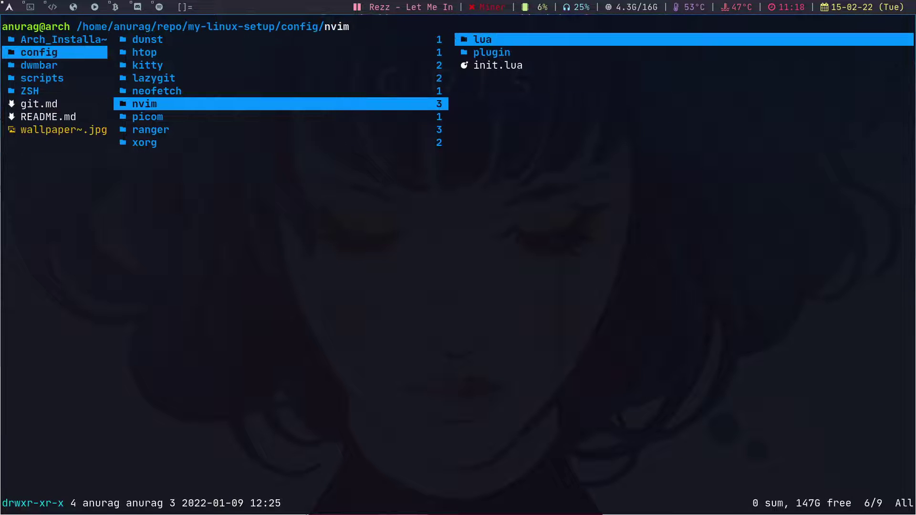
key("q")
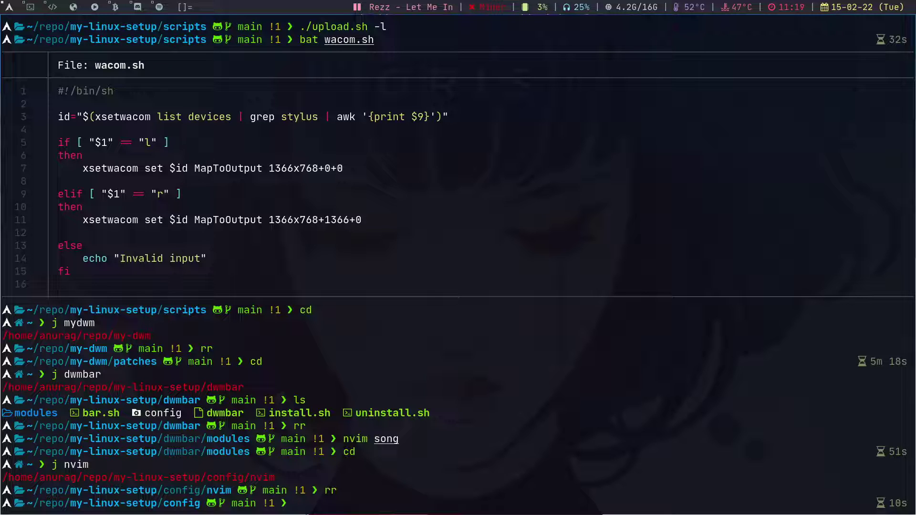
type("cd")
key("Return")
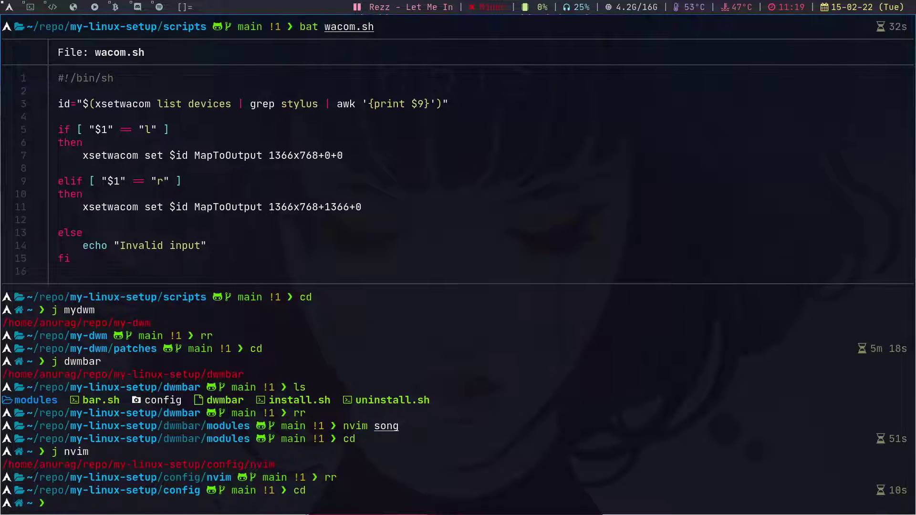
Step: Switch to the browser workspace, open the my-linux-setup GitHub repository, and look through its README desktop screenshots
key("super+4")
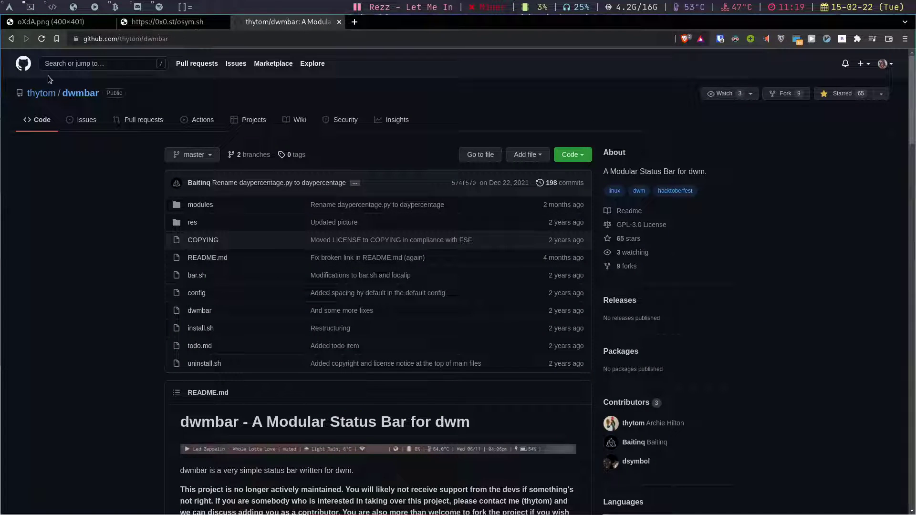
left_click(31, 66)
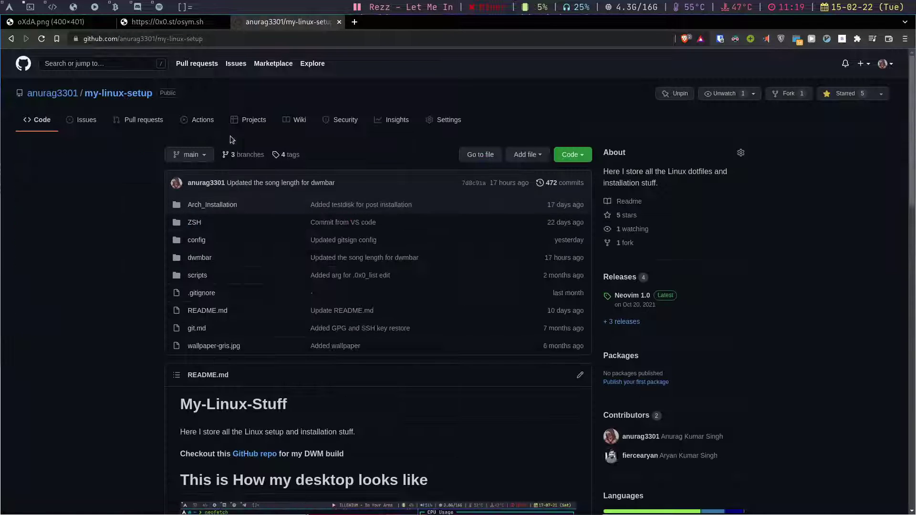
scroll(241, 276, "down", 10)
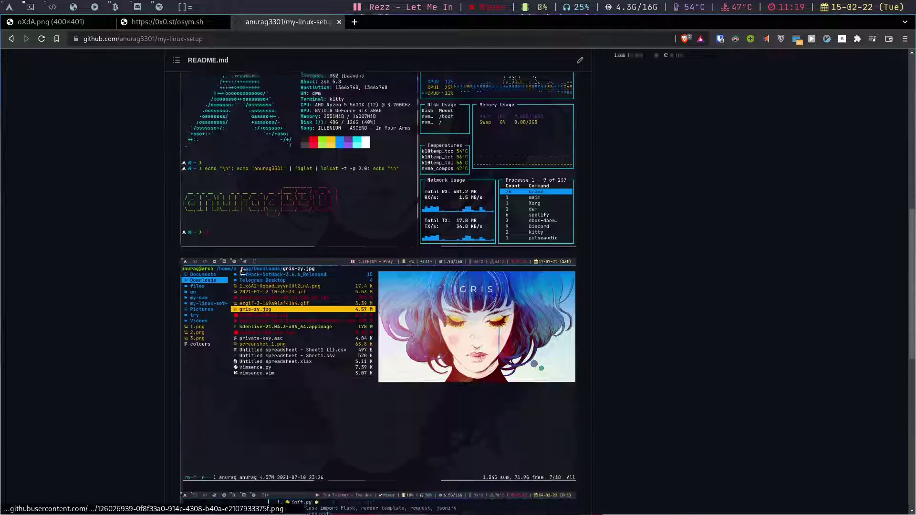
scroll(244, 274, "down", 4)
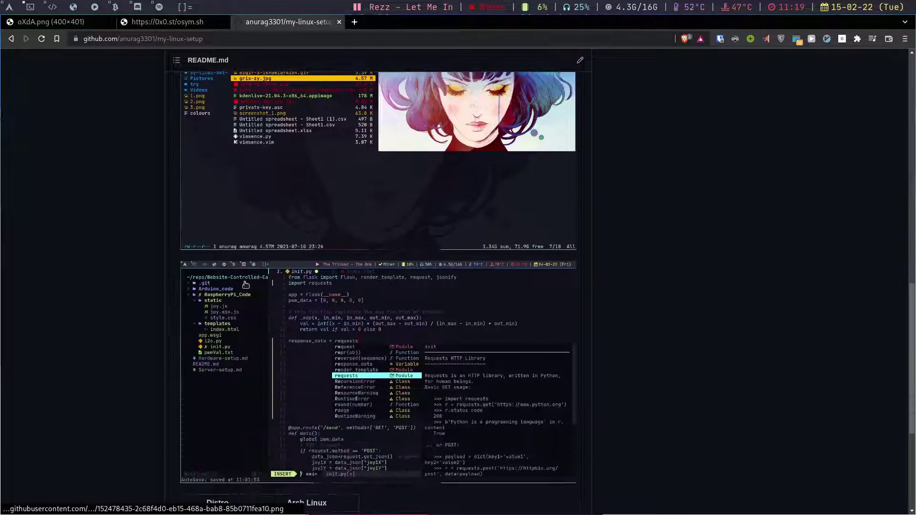
scroll(246, 285, "up", 14)
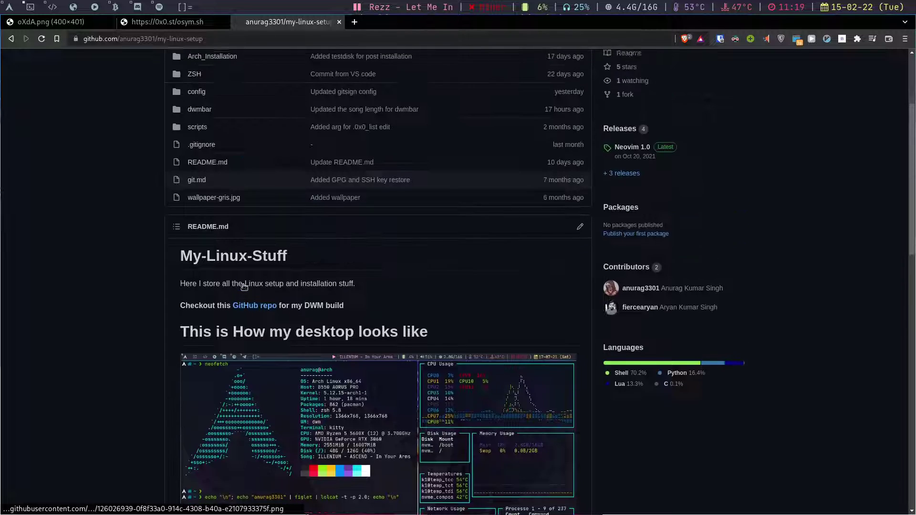